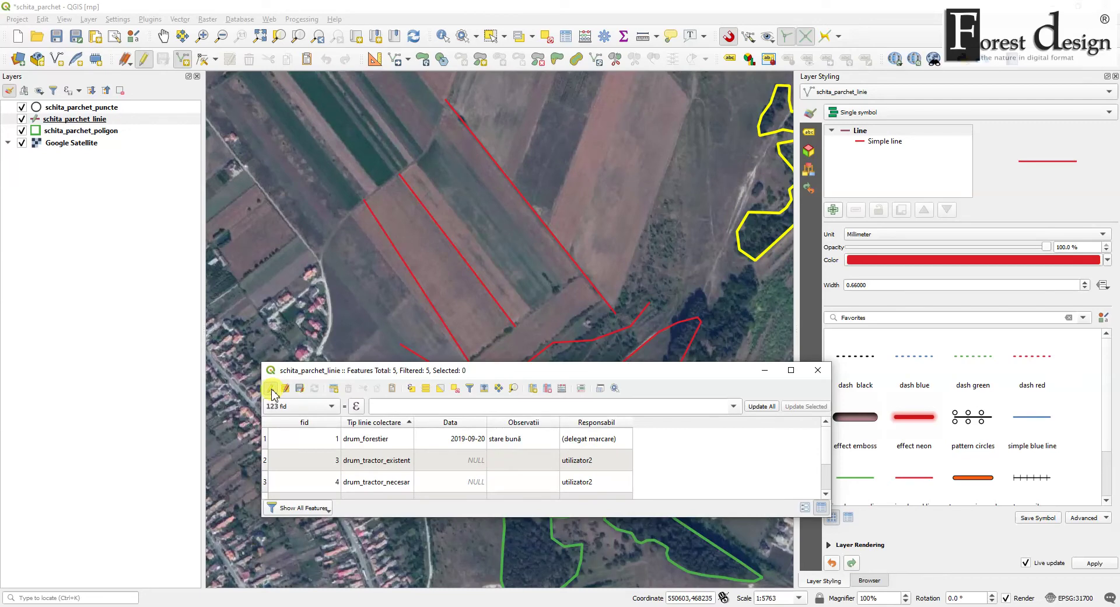
- Set Responsabil to utilizator2 for the drum_forestier record, save the line layer edits and close the attribute table
double_click(606, 444)
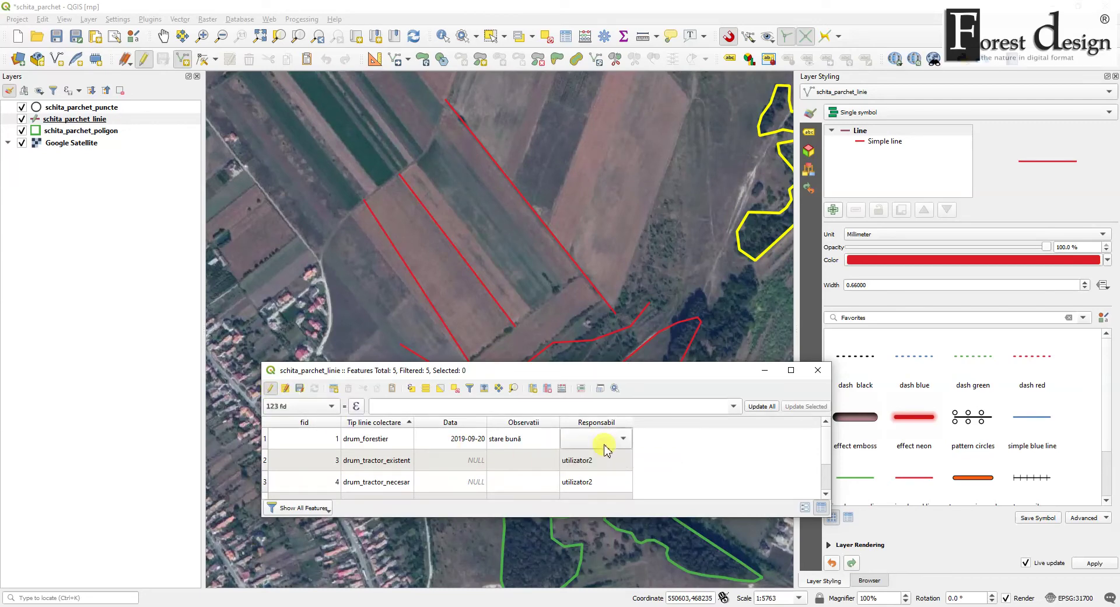
click(622, 438)
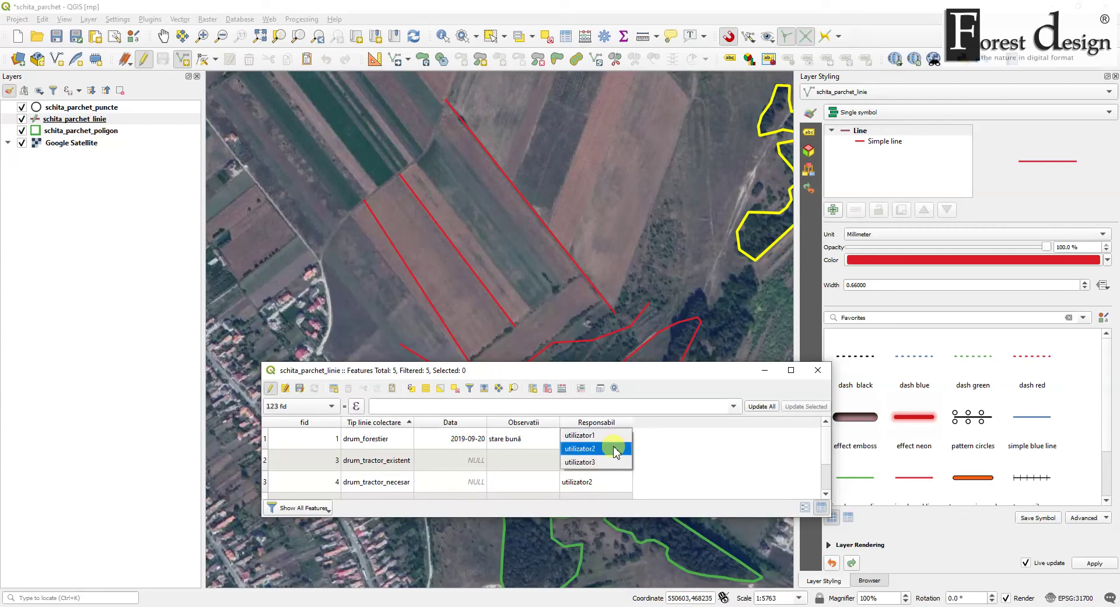
click(605, 450)
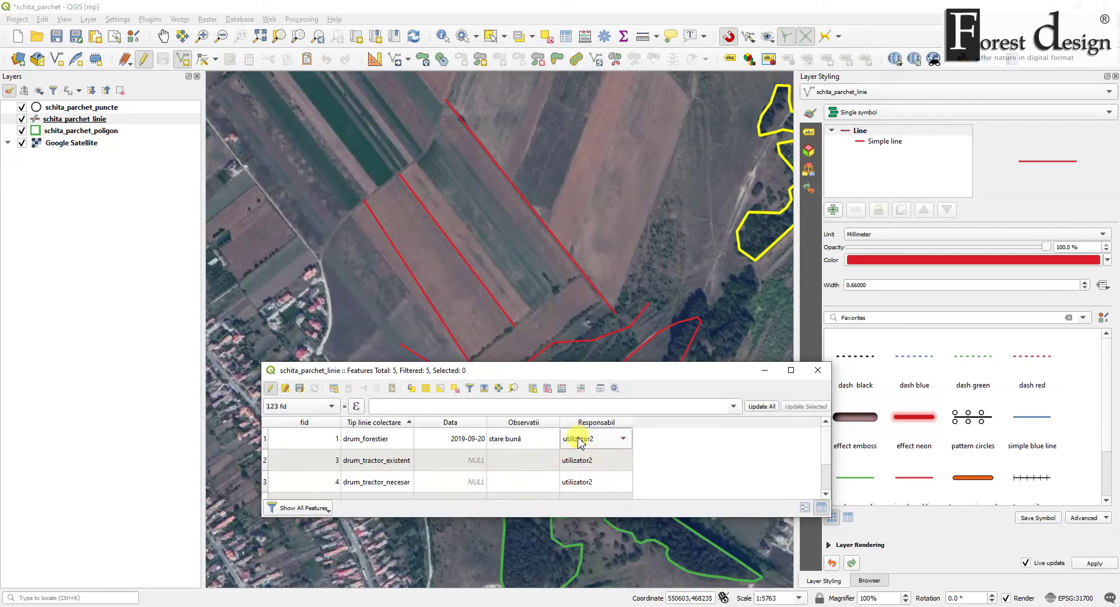
click(270, 388)
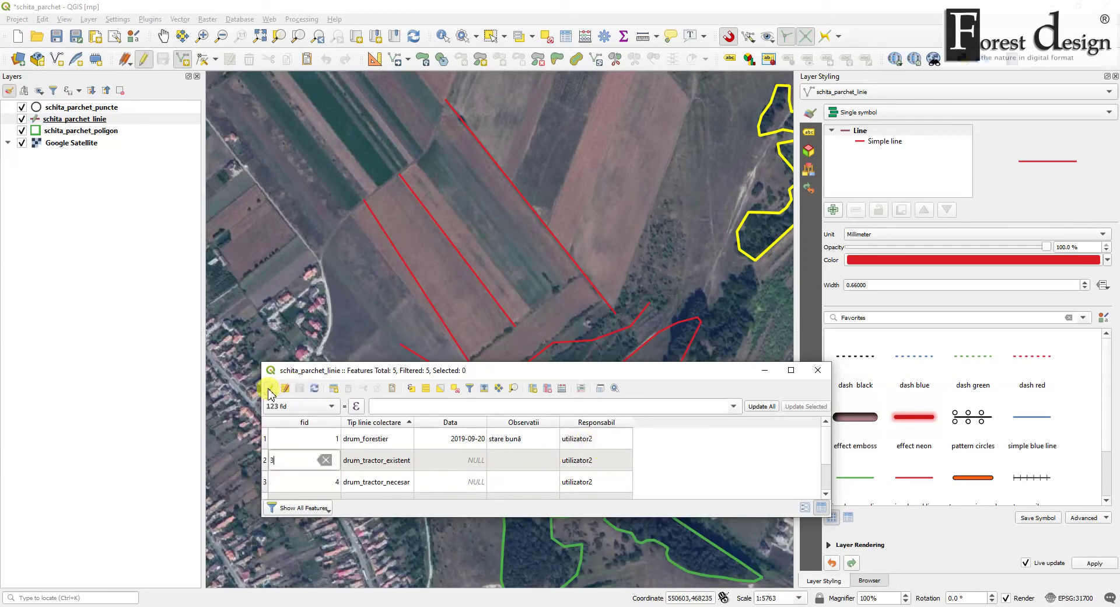
click(548, 317)
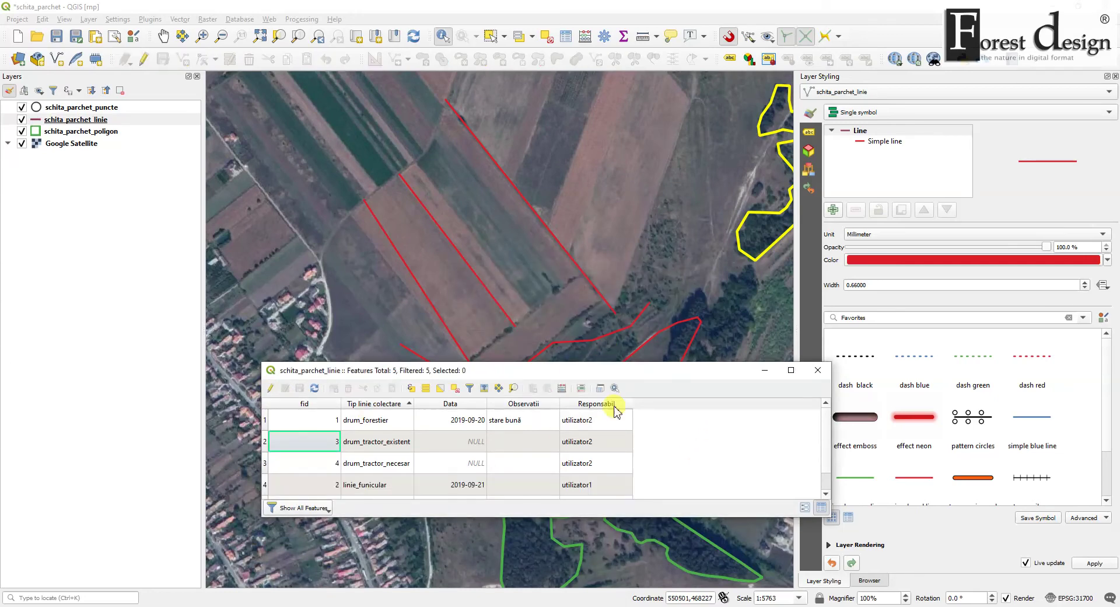
click(821, 371)
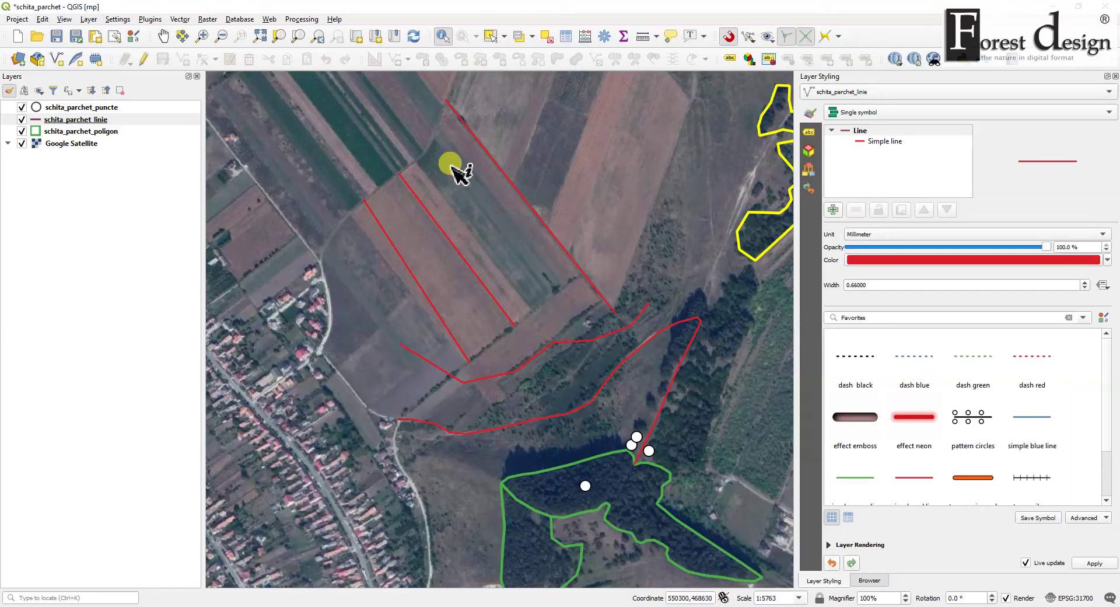
- Inspect the attribute forms of the linie_funicular line with editing off and the drum_tractor_existent line with editing on
click(564, 246)
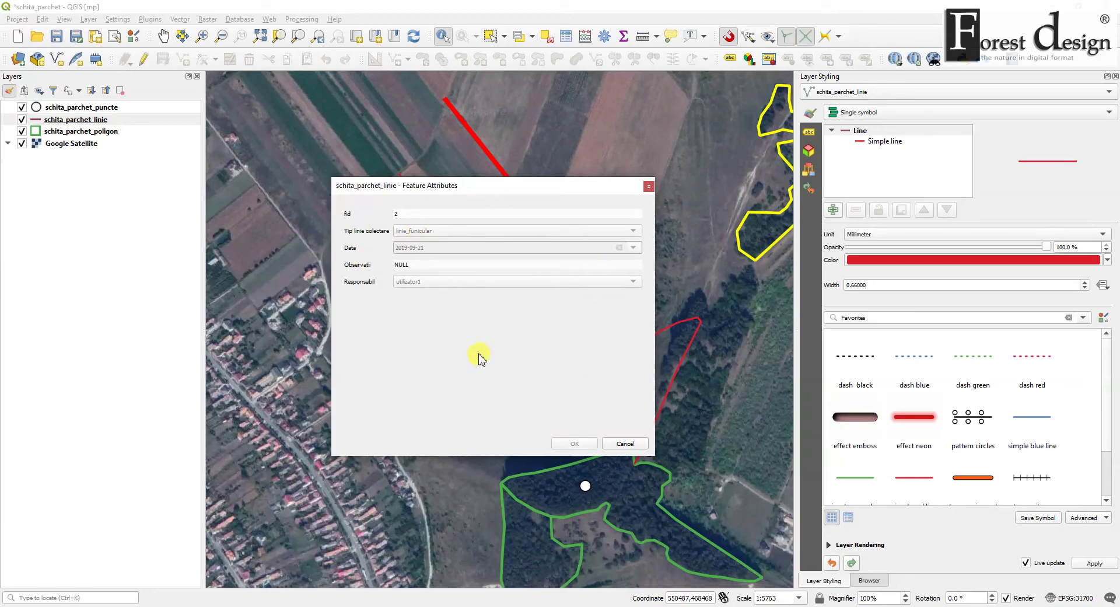
click(625, 444)
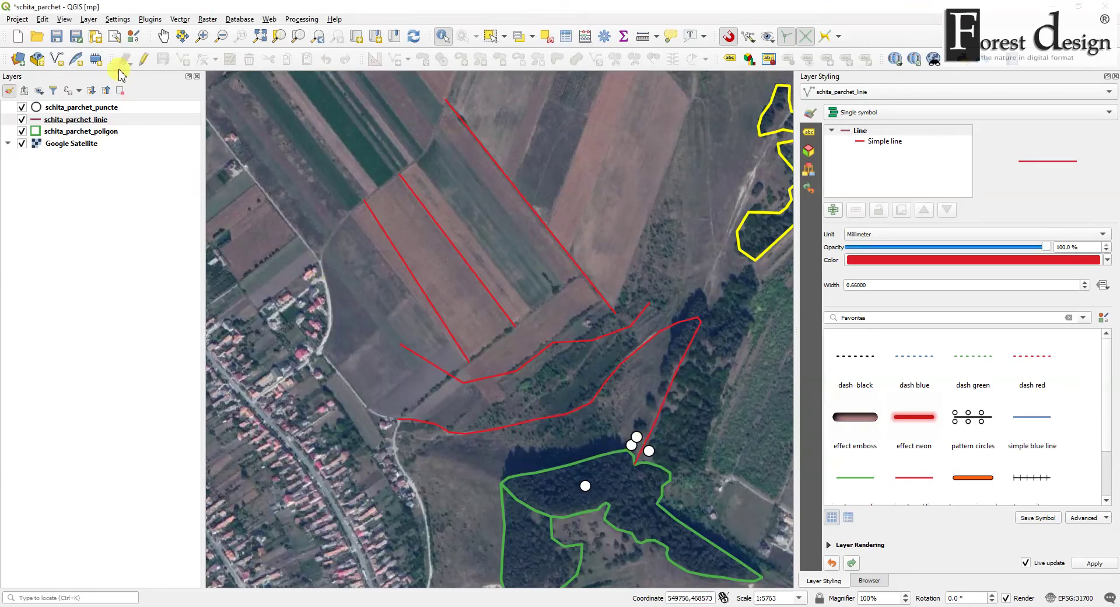
click(144, 61)
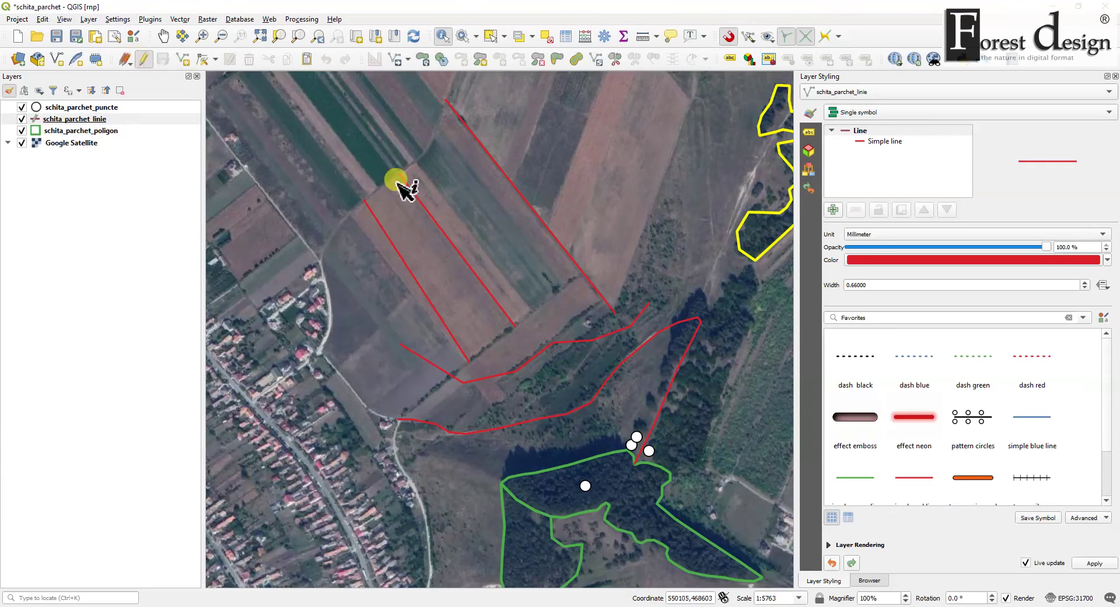
click(442, 231)
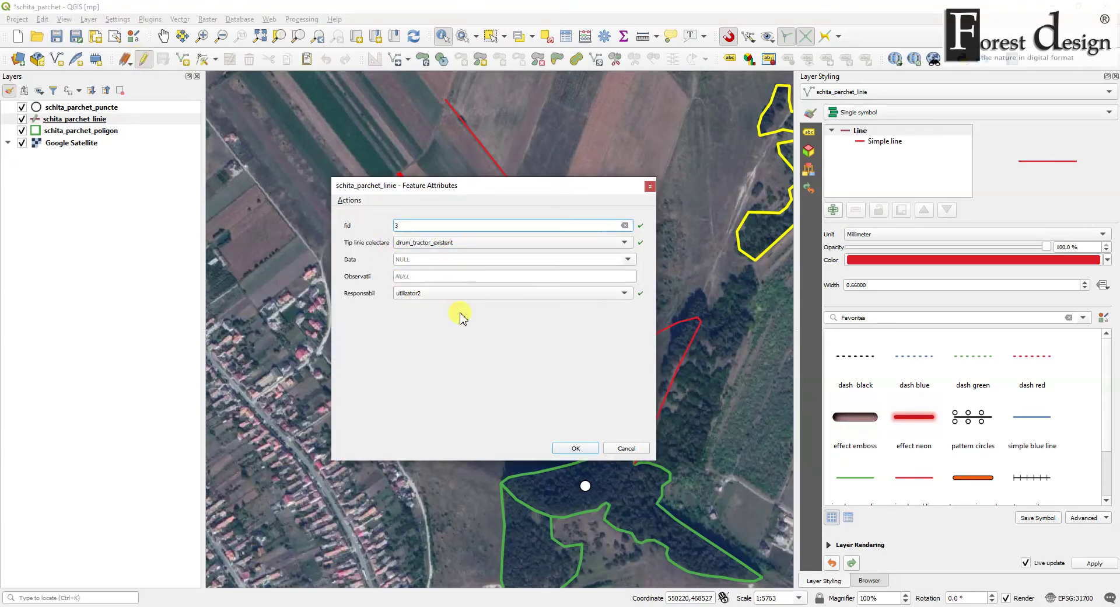
click(576, 448)
click(508, 295)
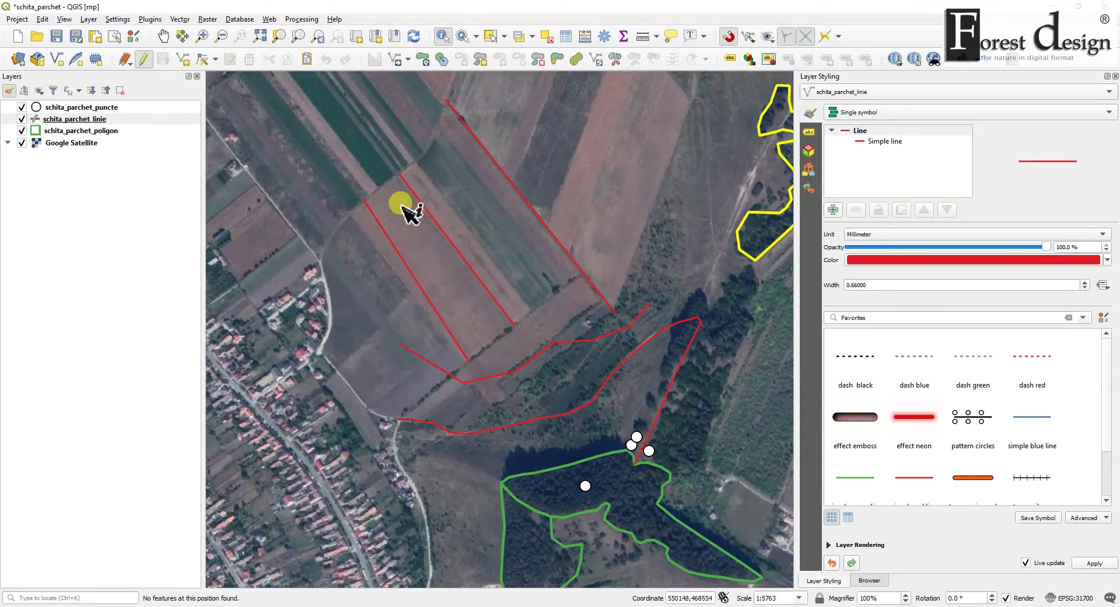
click(143, 59)
- Review the value map entries of the tip_linie field in the attributes form of schita_parchet_linie
click(76, 120)
right_click(76, 121)
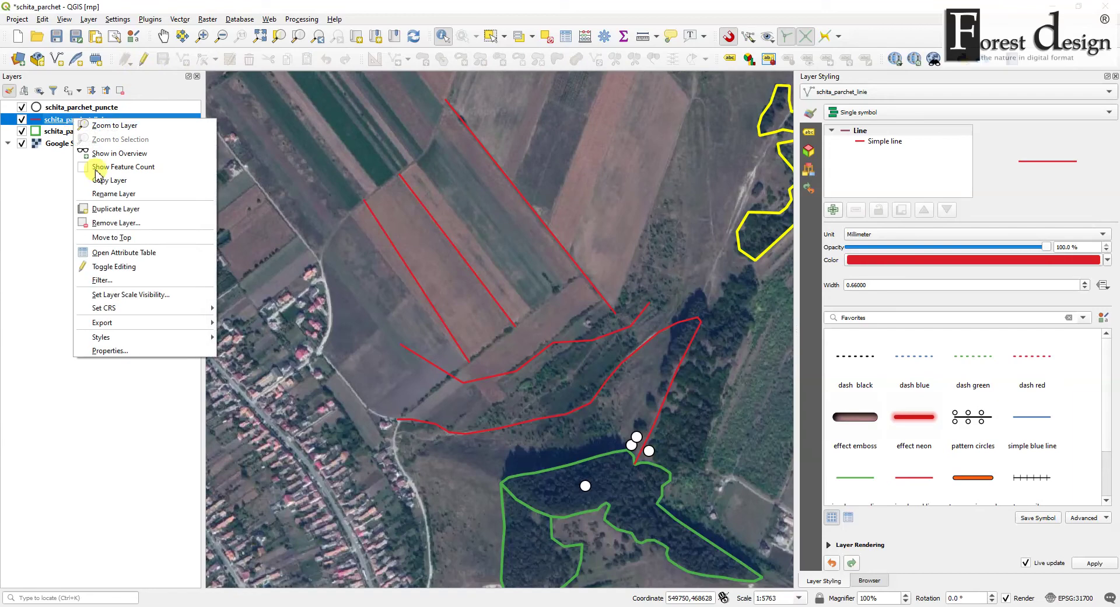
click(150, 349)
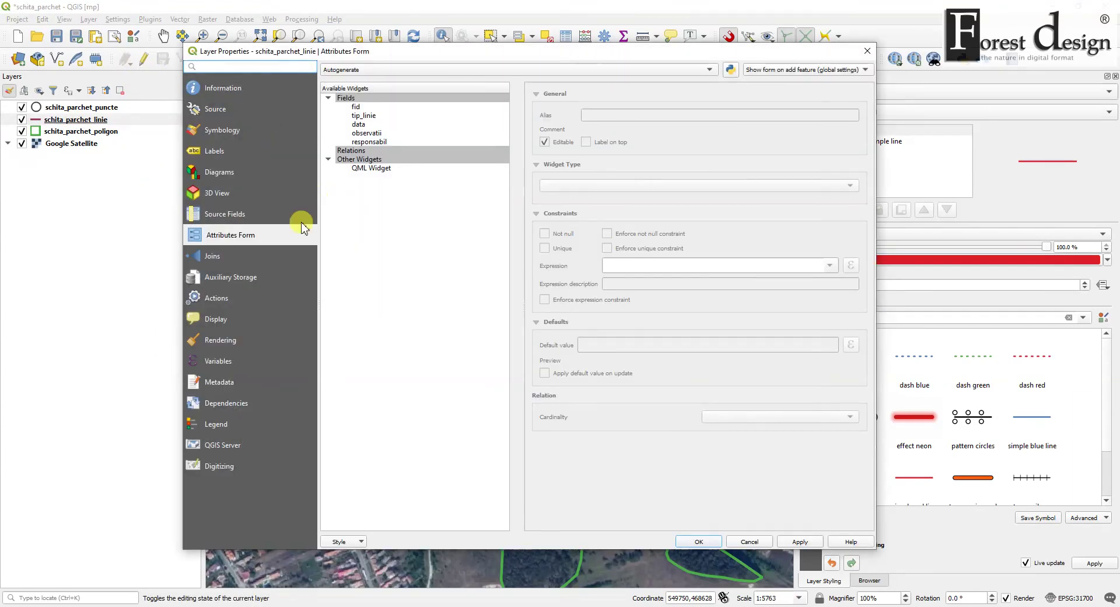
click(364, 115)
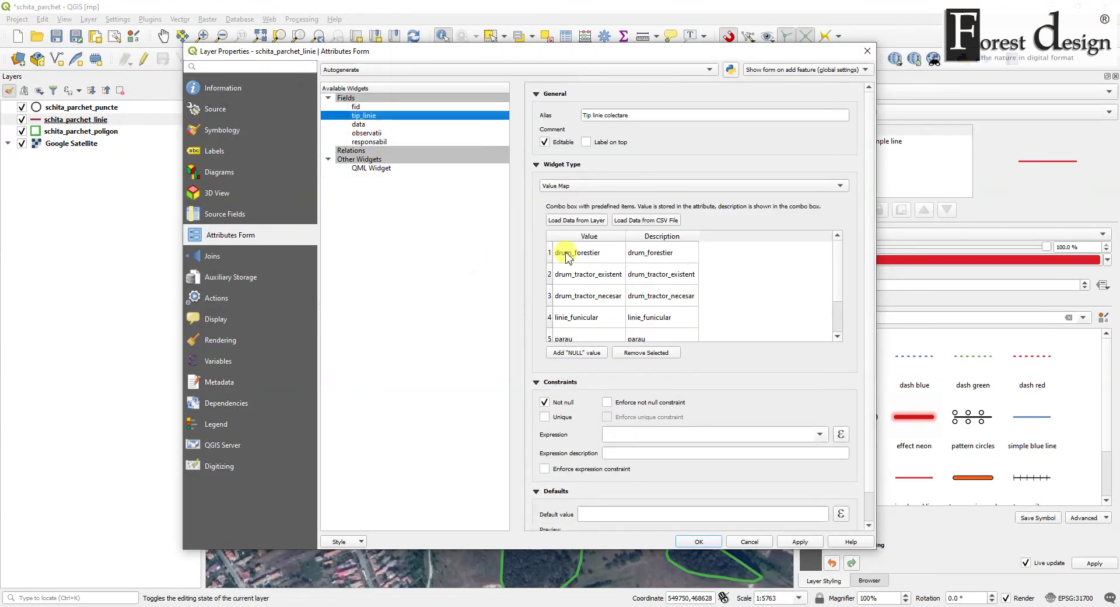
drag(835, 275, 834, 295)
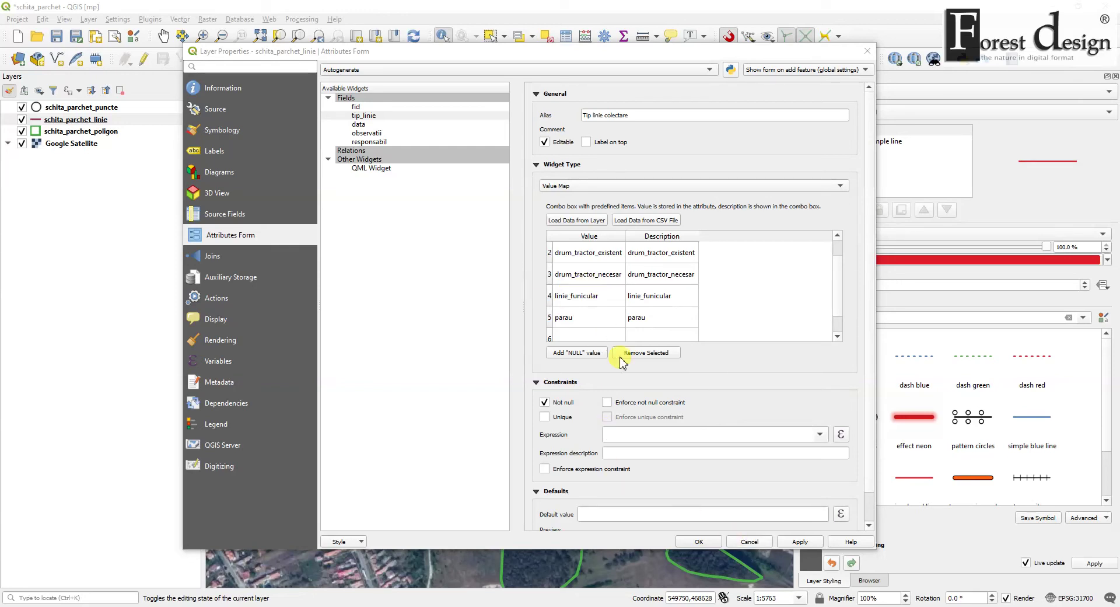
click(700, 542)
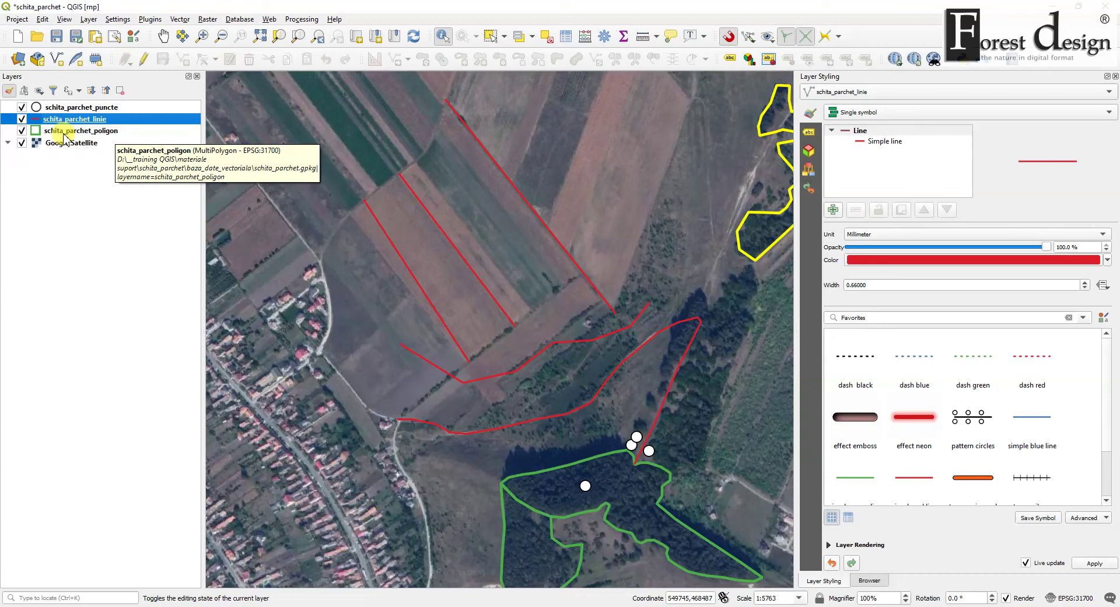
- In the schita_parchet_poligon attributes form, give tip_poligon the alias "Tip poligon colectare" and the Value Map widget
click(82, 132)
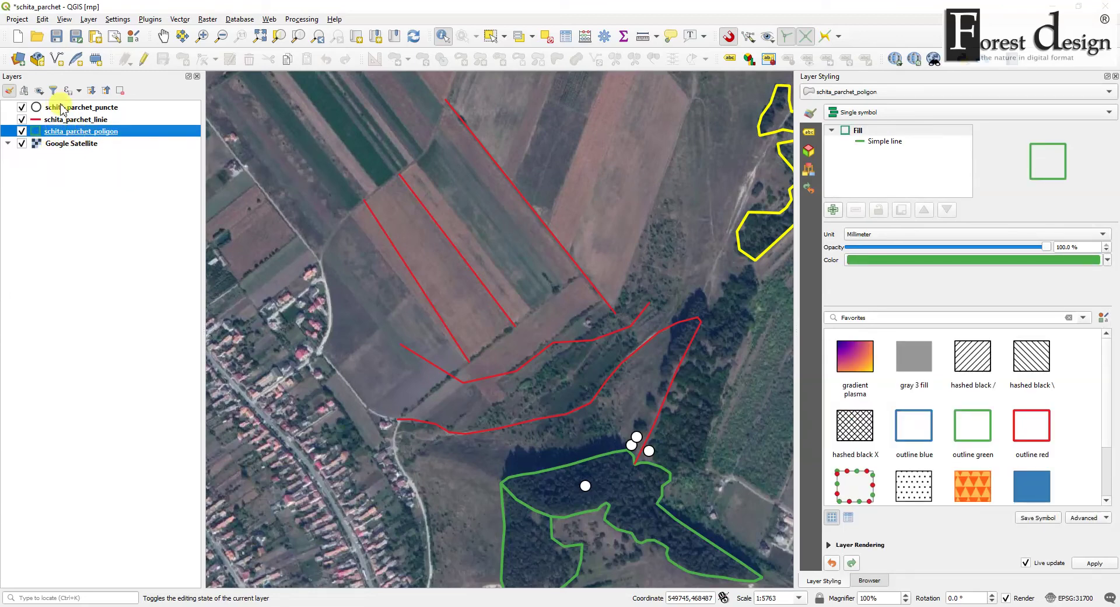
right_click(64, 135)
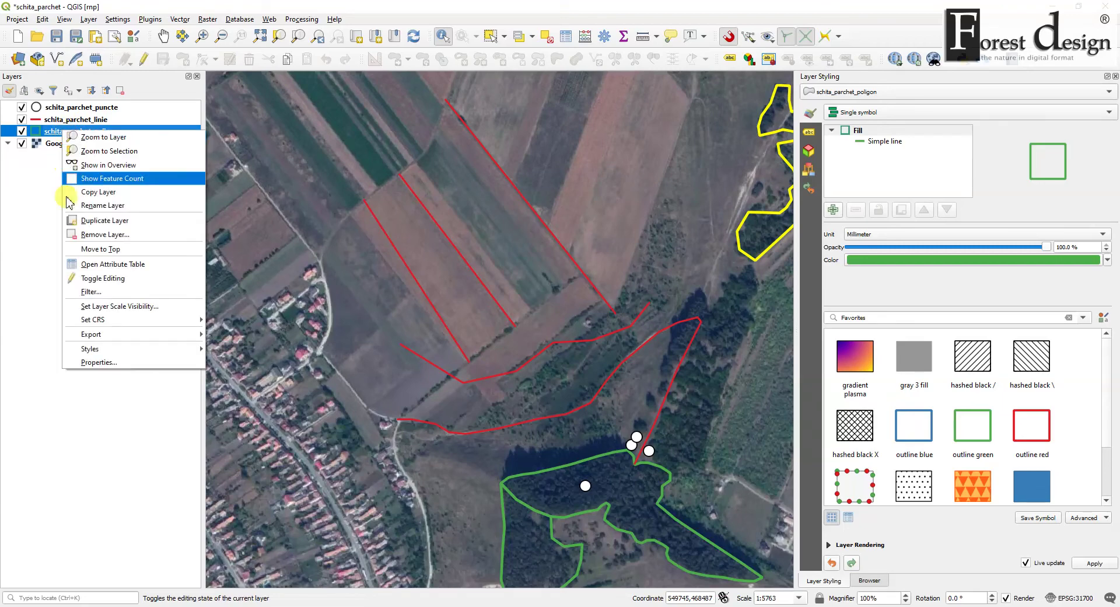
click(97, 363)
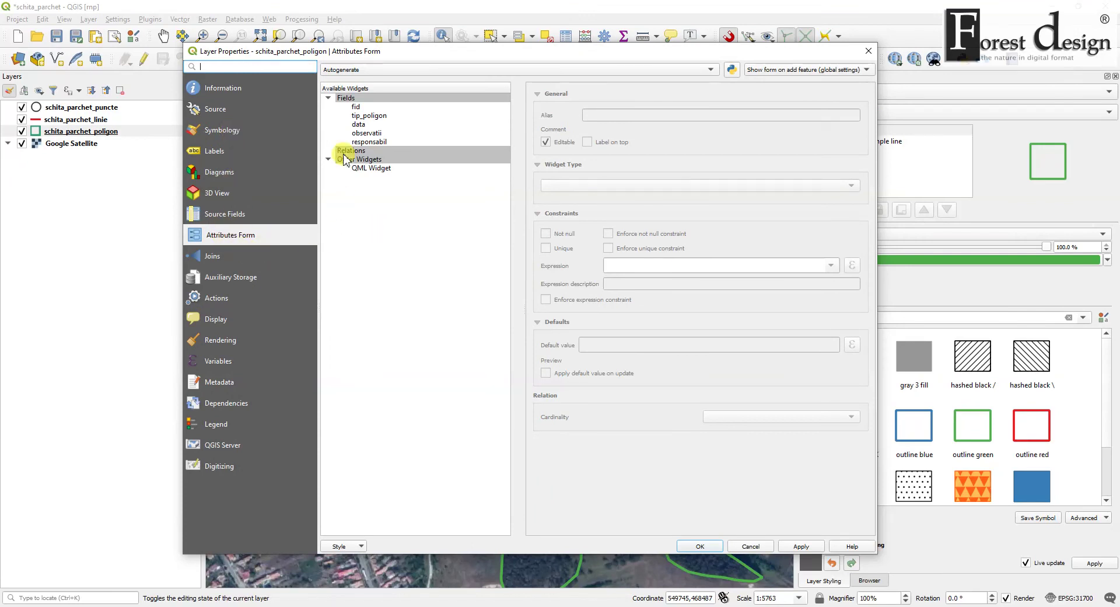
click(360, 116)
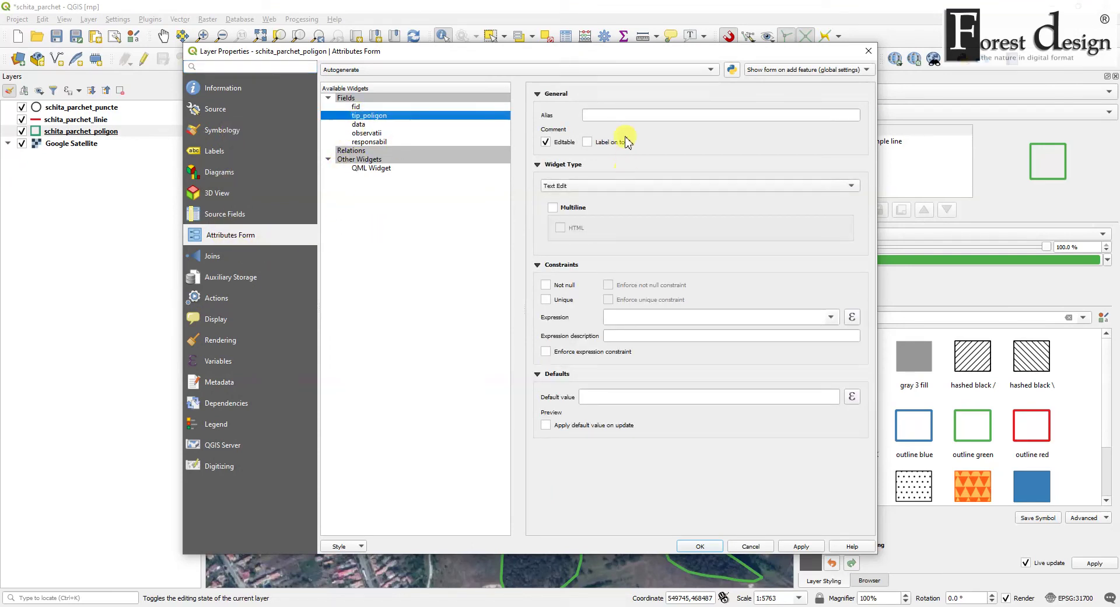
click(606, 115)
text(Tip poligon colectare)
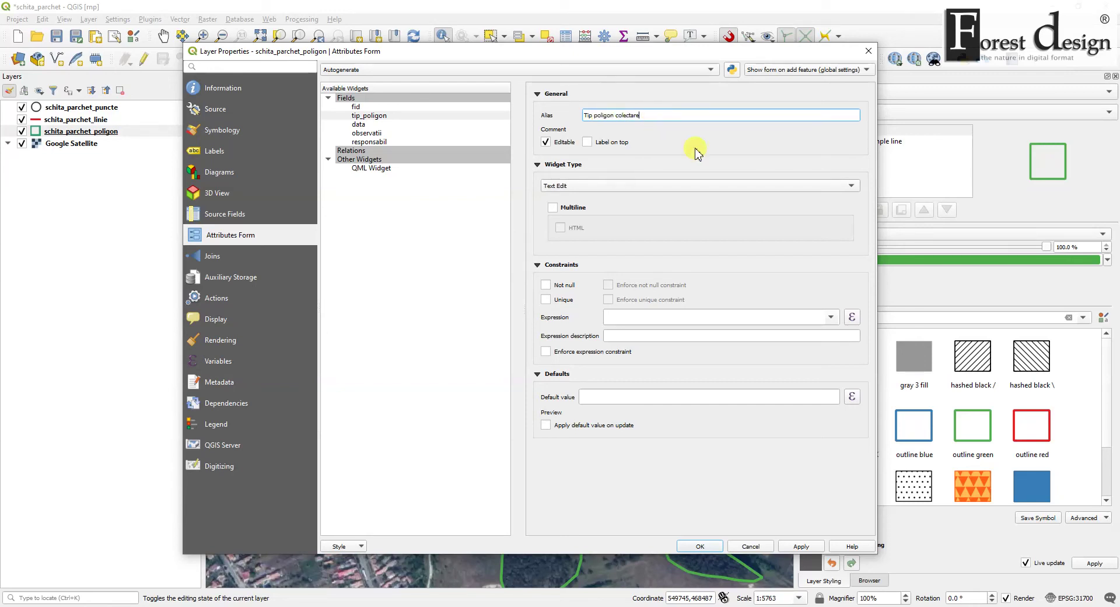
click(666, 186)
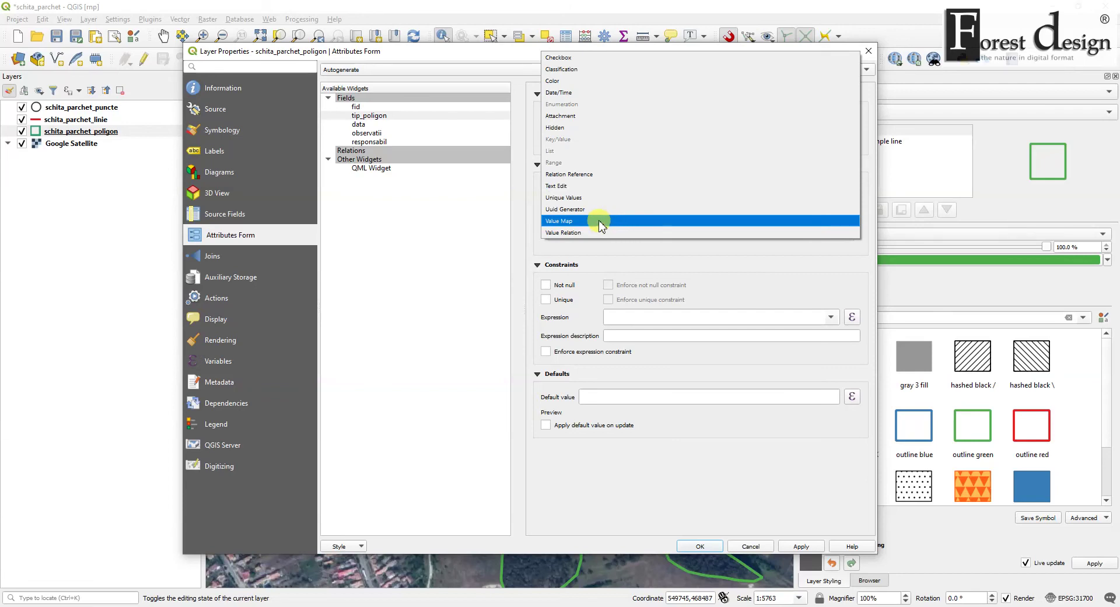
click(622, 221)
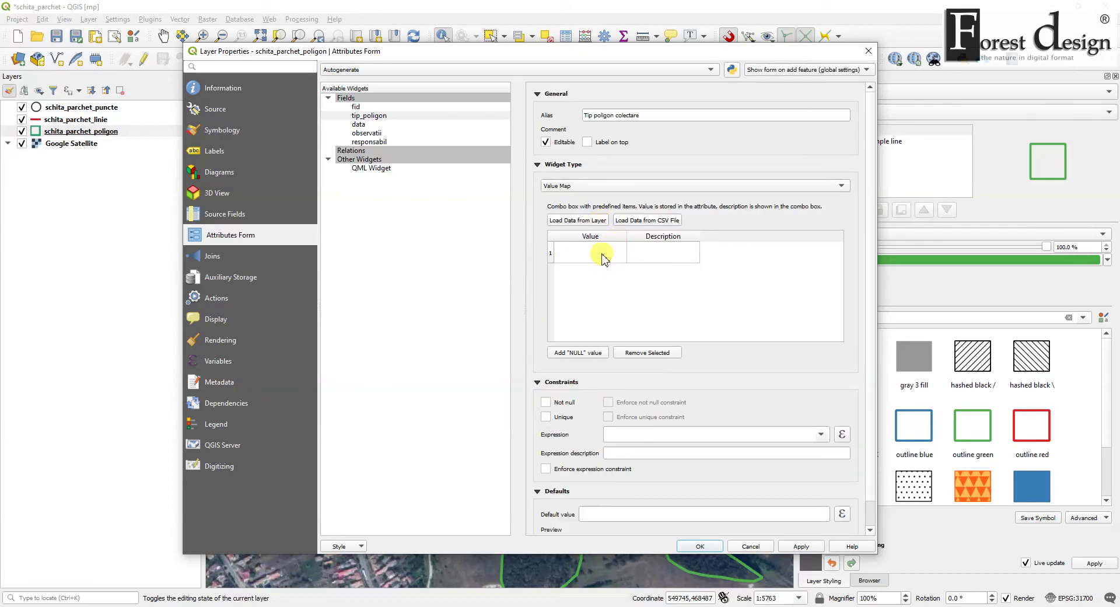
- Add delimitare_parchet as the first value map entry of tip_poligon, with the same text as its description
click(603, 257)
text(de)
double_click(577, 252)
right_click(595, 256)
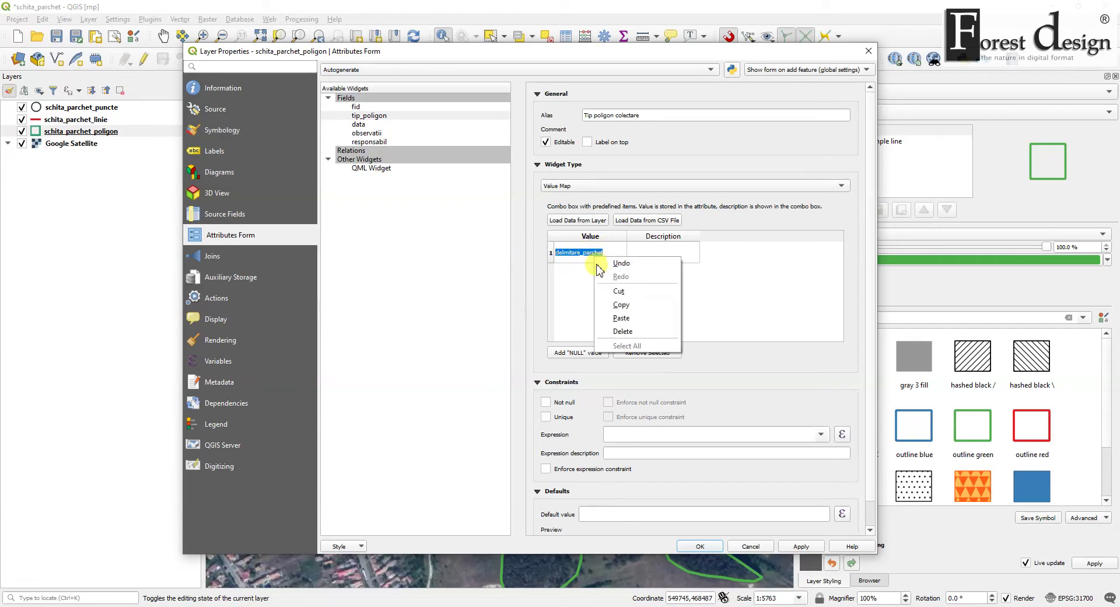
click(634, 304)
double_click(654, 251)
right_click(652, 250)
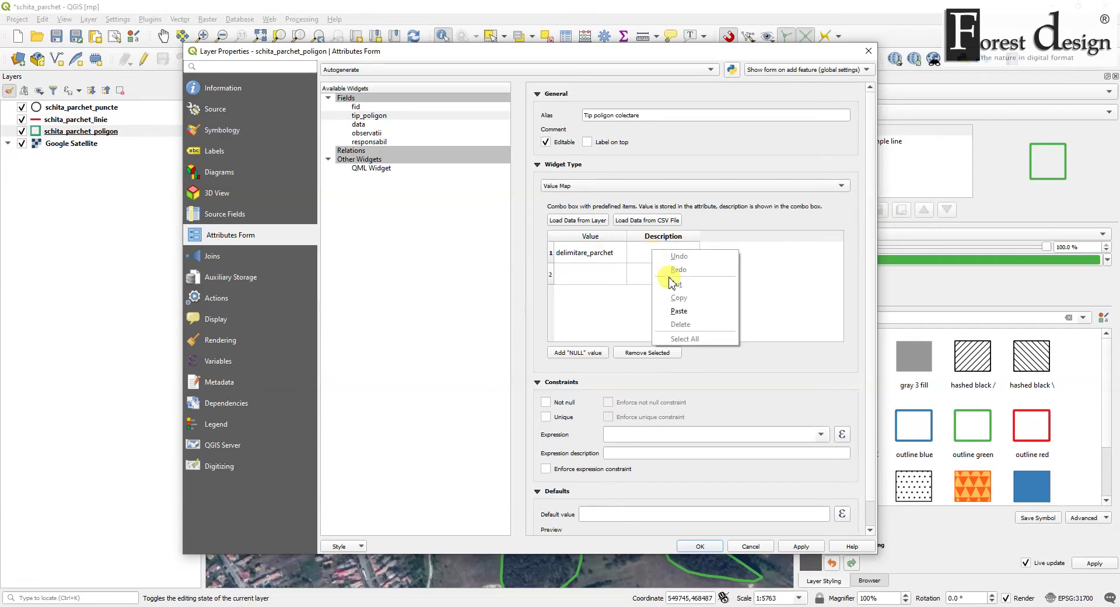
click(678, 311)
click(575, 251)
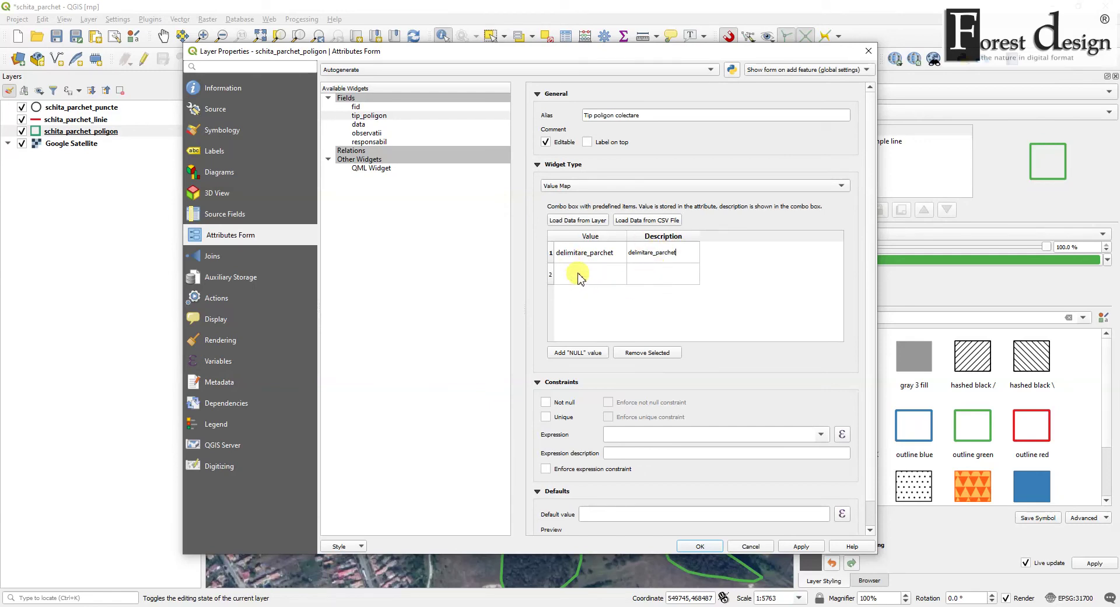
- Add zona_inmlastinare as the second value map entry, copying the value into its description
click(579, 274)
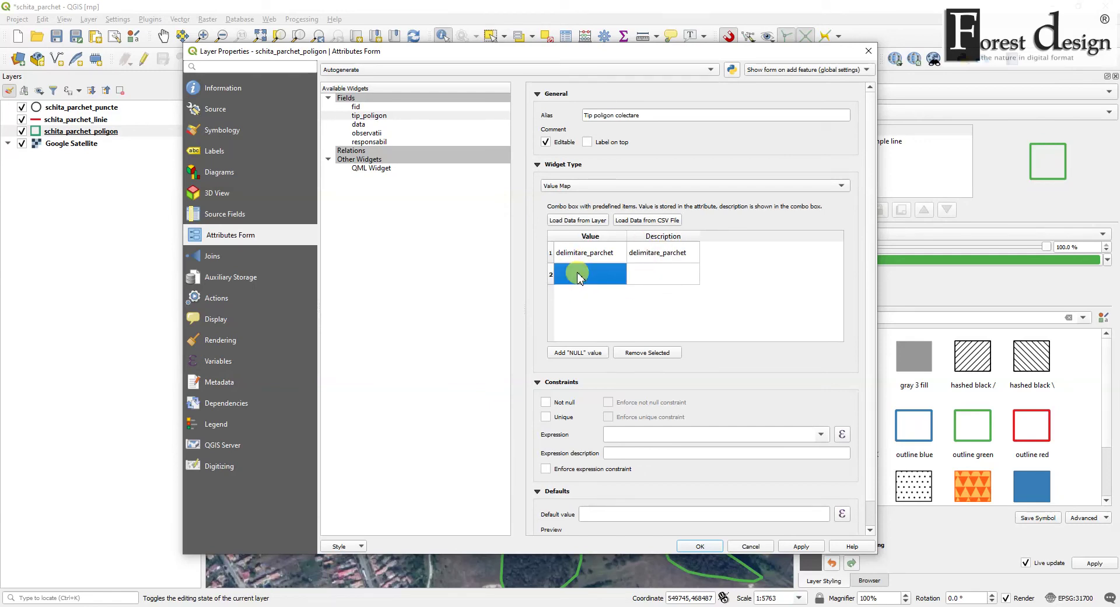
double_click(580, 275)
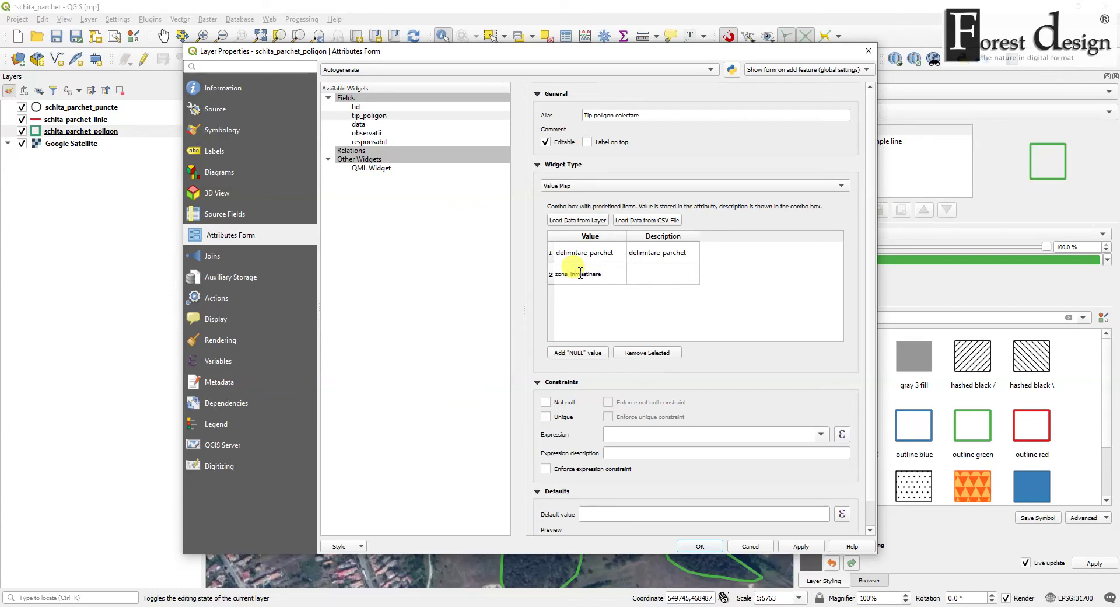
drag(610, 274, 521, 274)
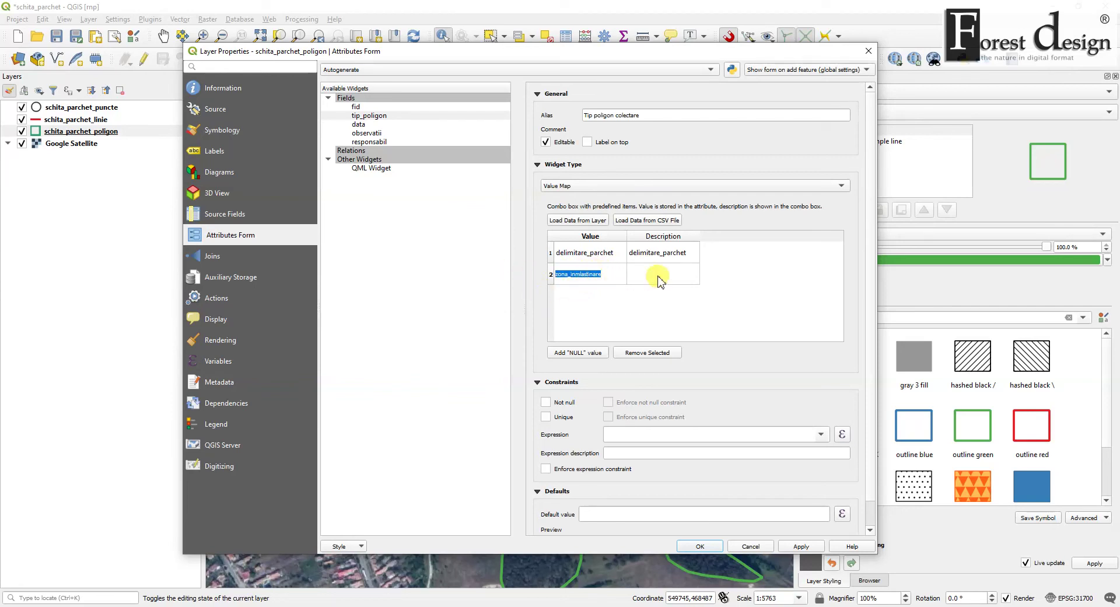
right_click(590, 272)
click(616, 318)
double_click(658, 275)
right_click(660, 276)
click(686, 335)
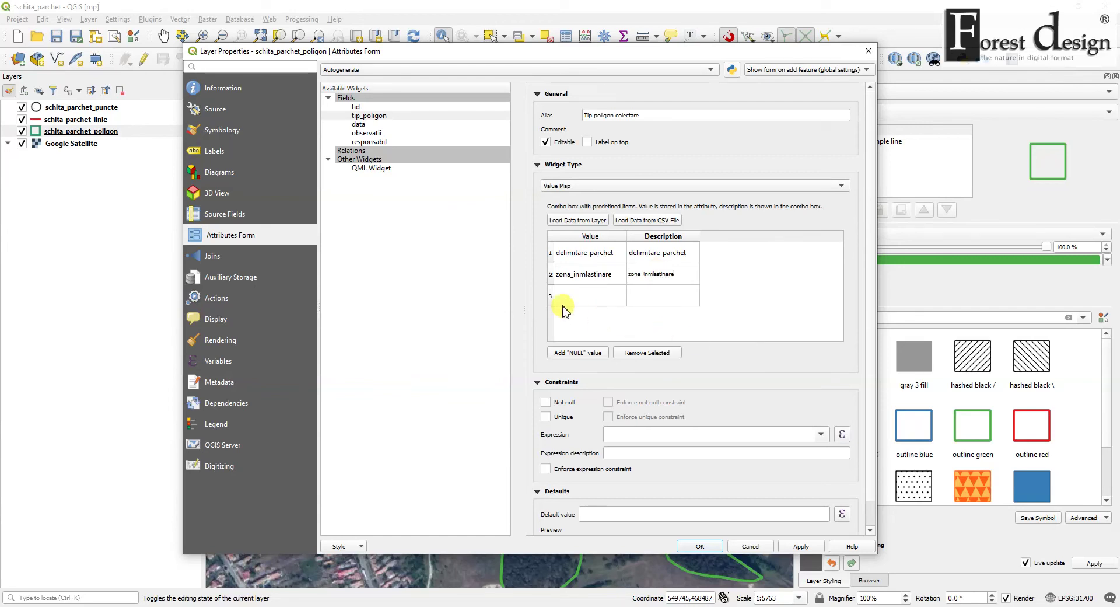
- Add zona_stancarie as the third value map entry, copying the value into its description
click(585, 298)
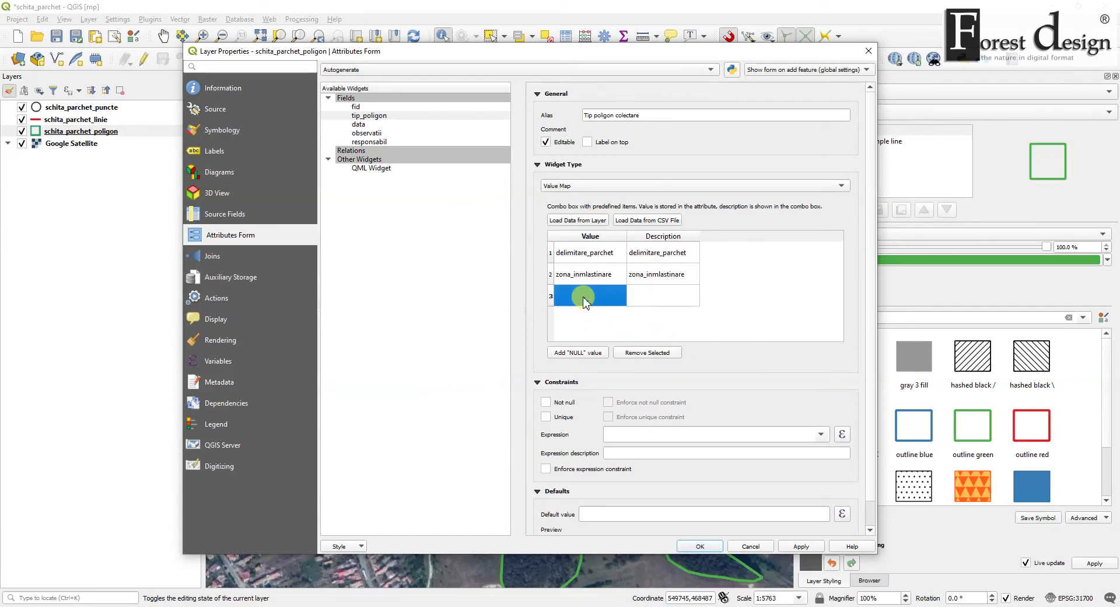
double_click(585, 299)
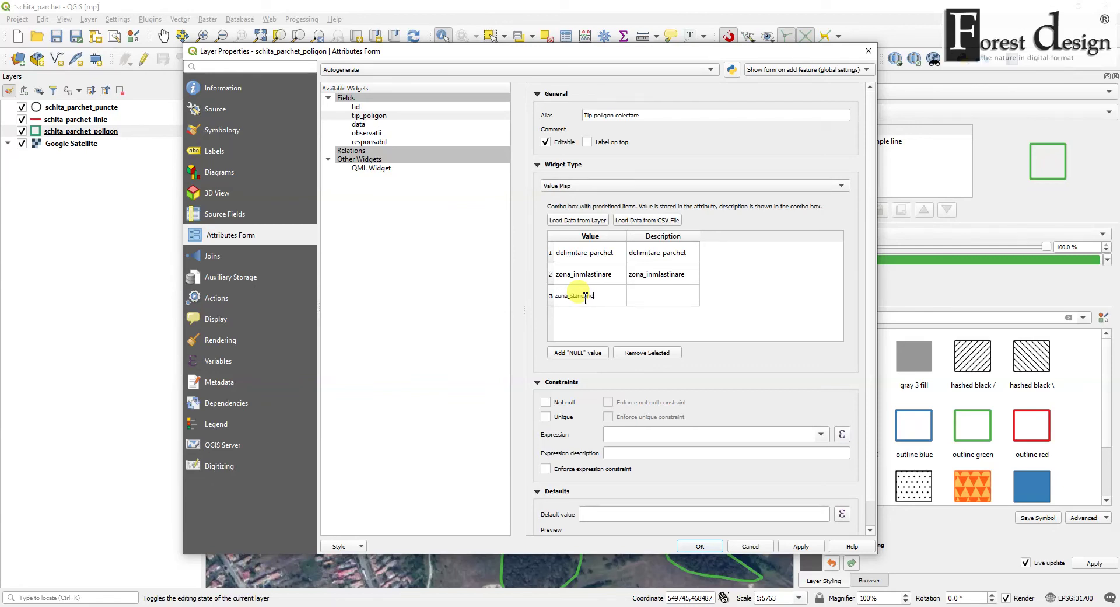
drag(601, 296, 531, 302)
right_click(578, 296)
click(623, 342)
click(658, 292)
double_click(658, 291)
right_click(655, 295)
click(680, 357)
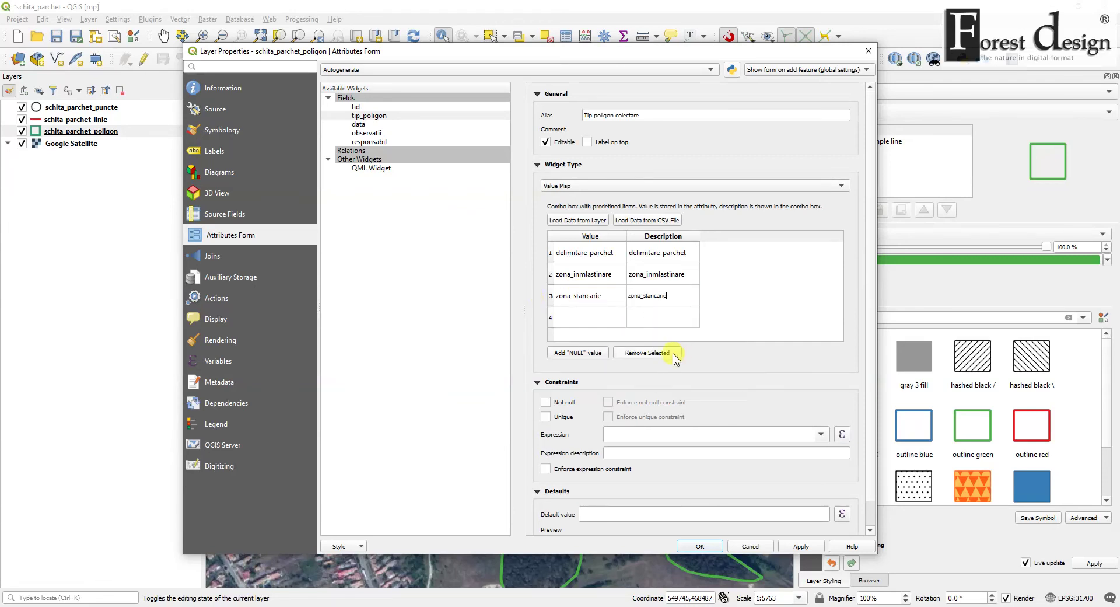
- Add delimitare_platformă as the fourth value map entry of tip_poligon, copying the value into its description, and make the field not null
click(590, 318)
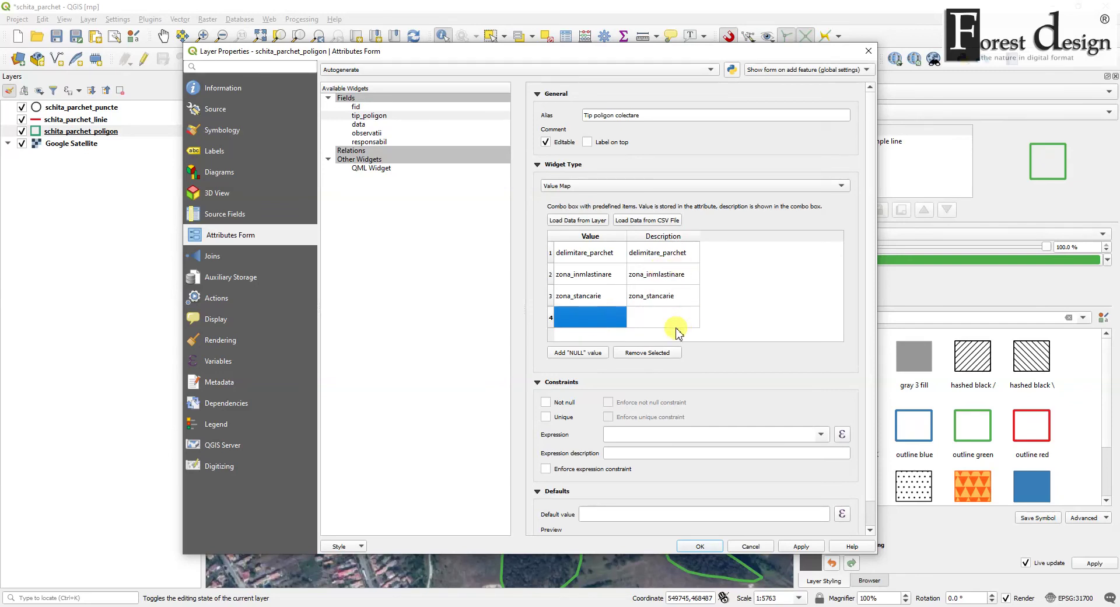
double_click(585, 318)
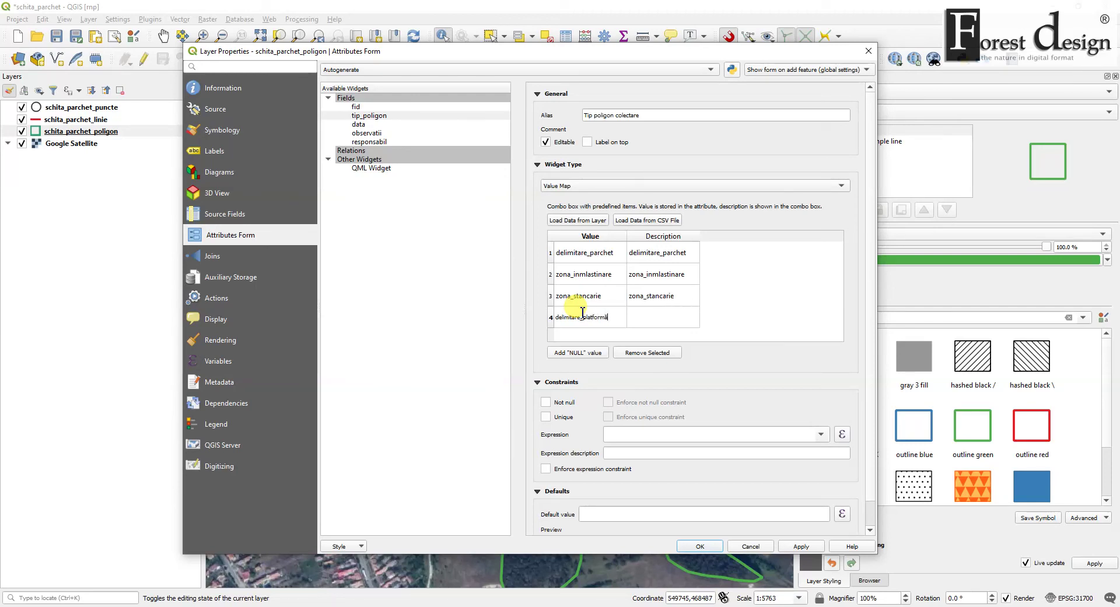
drag(595, 316, 528, 321)
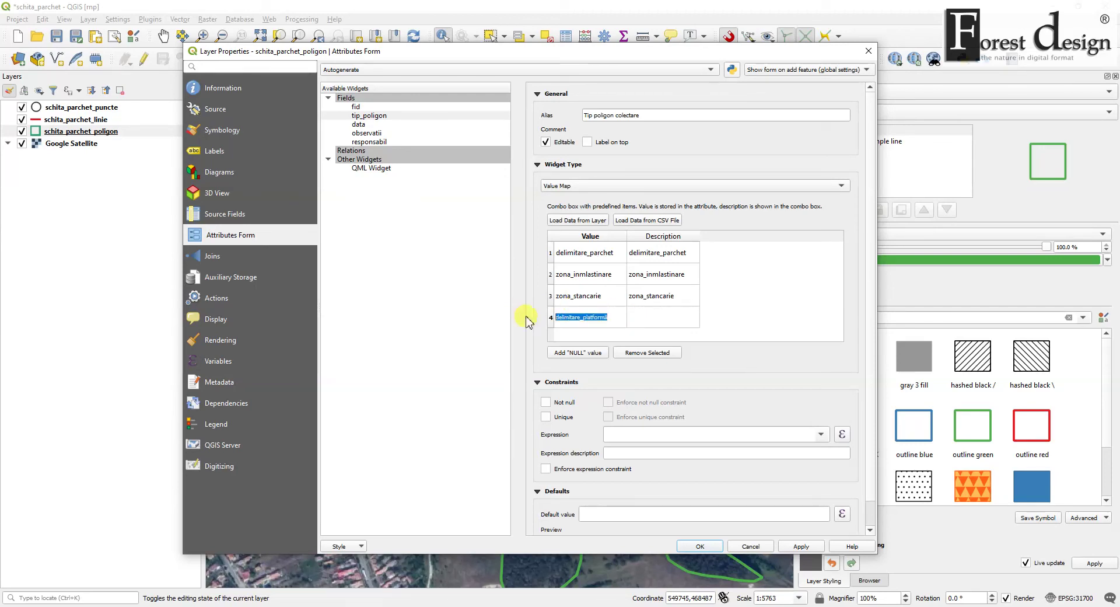
click(655, 317)
click(658, 319)
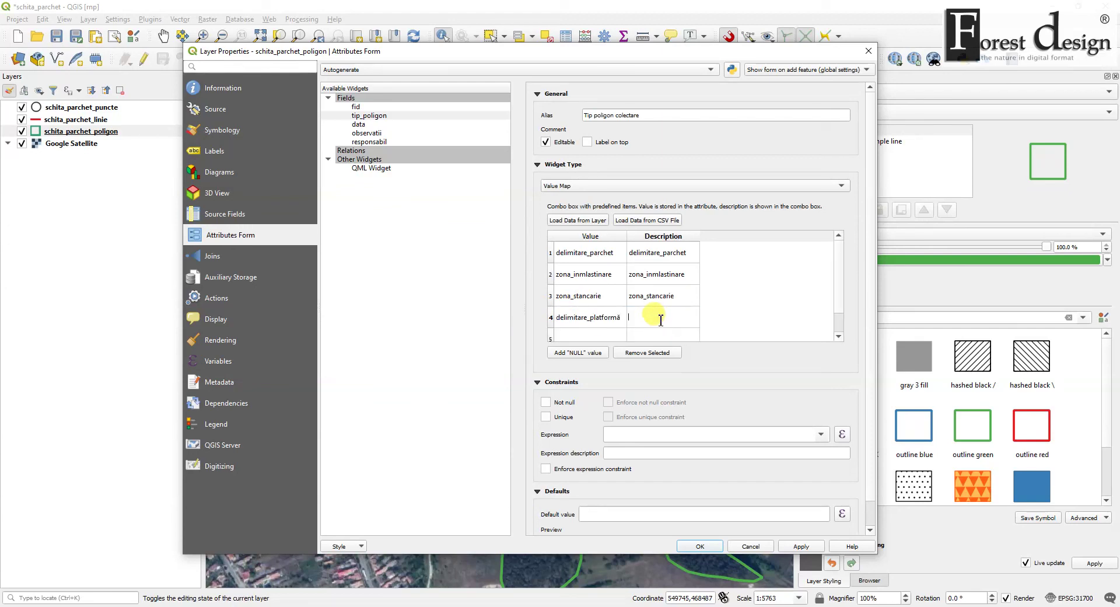
right_click(659, 321)
double_click(597, 320)
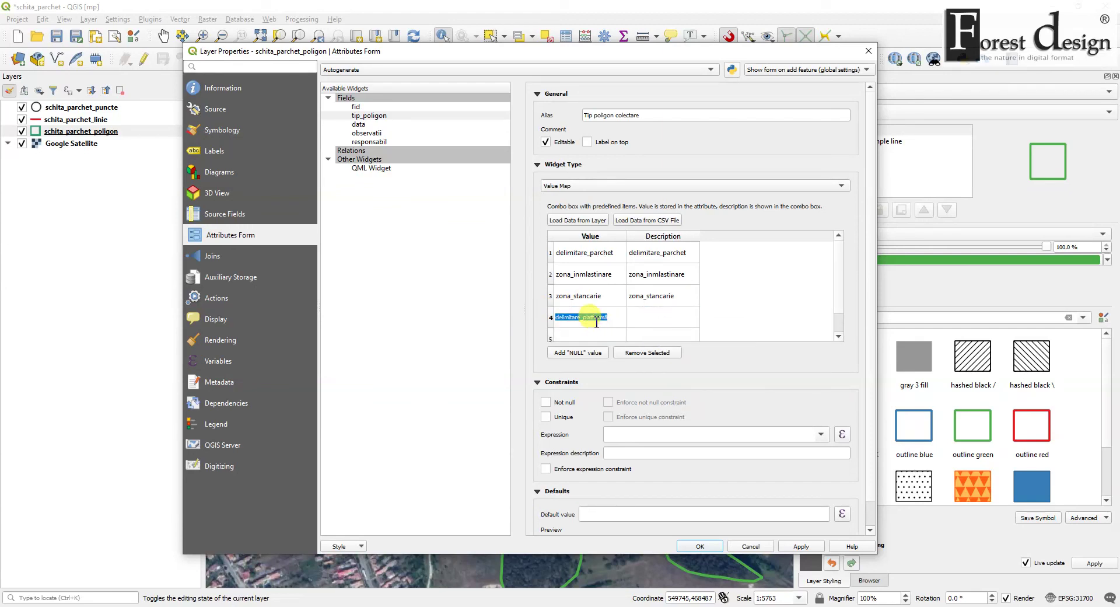
right_click(597, 320)
click(621, 365)
double_click(654, 316)
right_click(646, 317)
click(674, 374)
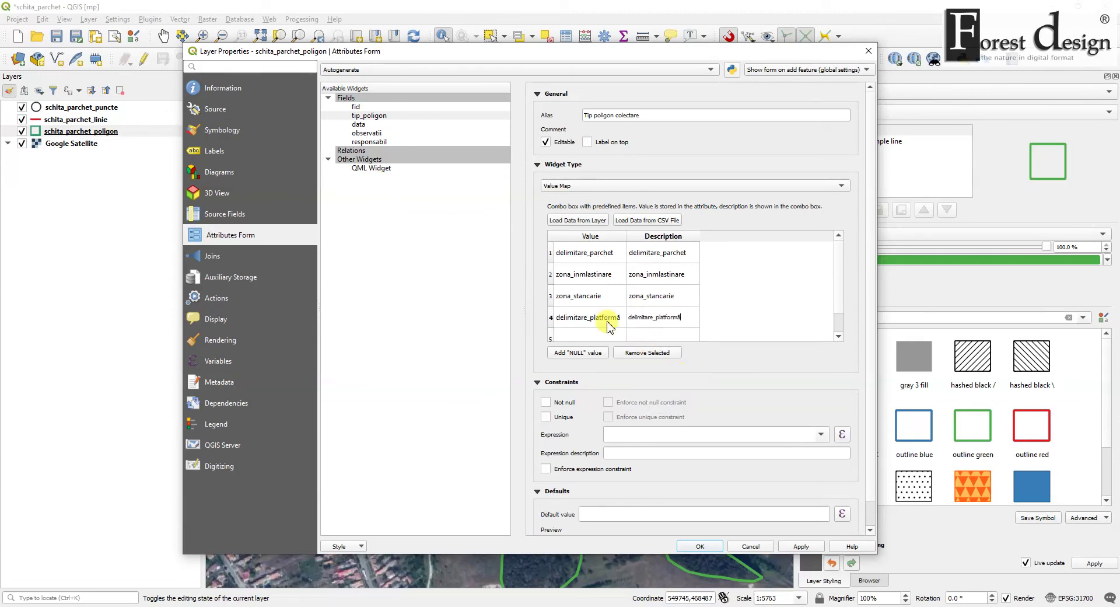
key(Return)
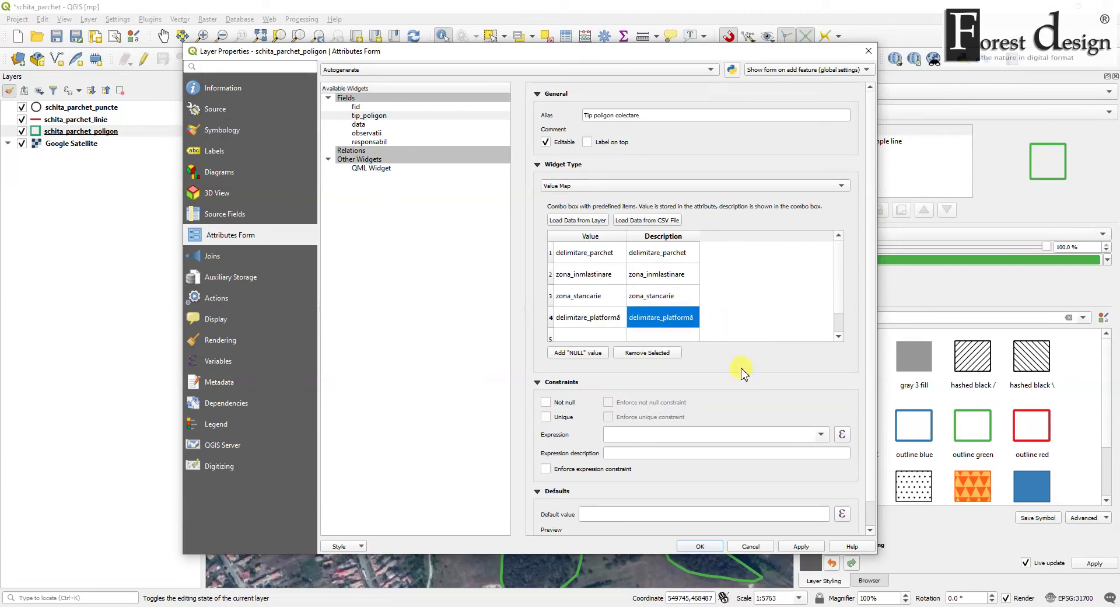
scroll(840, 295, down, 1)
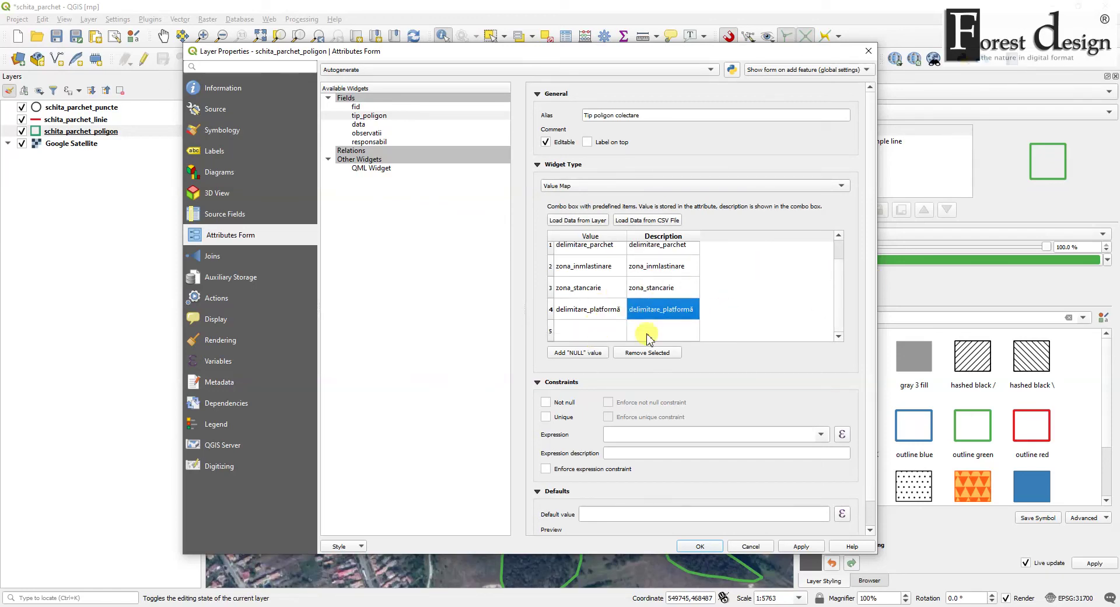
click(551, 403)
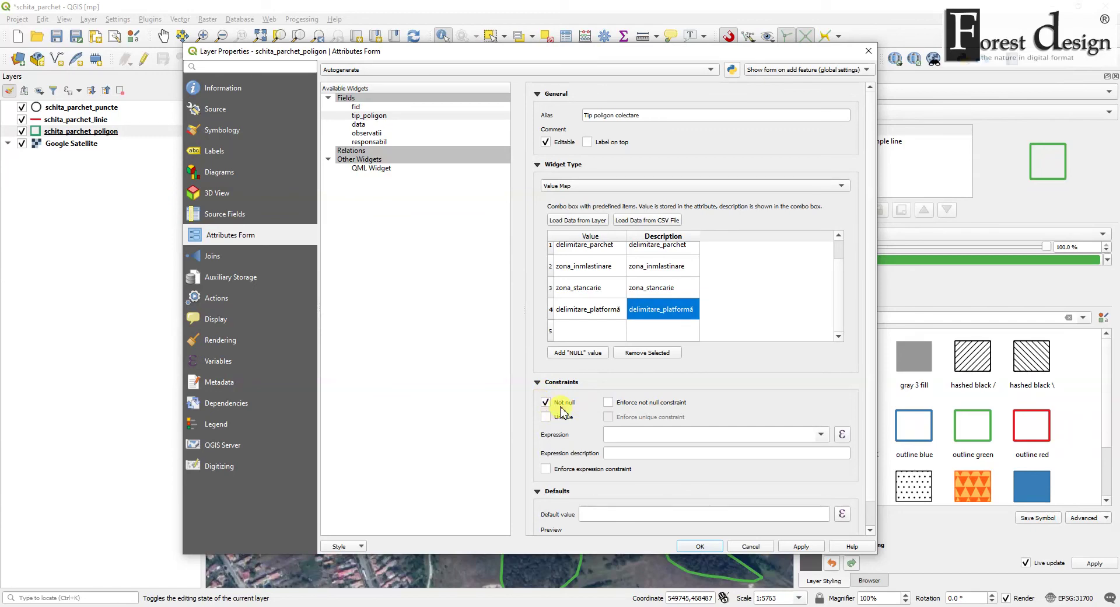
- Give the data field the alias "Data" and the observatii field the alias "Observatii"
click(358, 125)
click(606, 114)
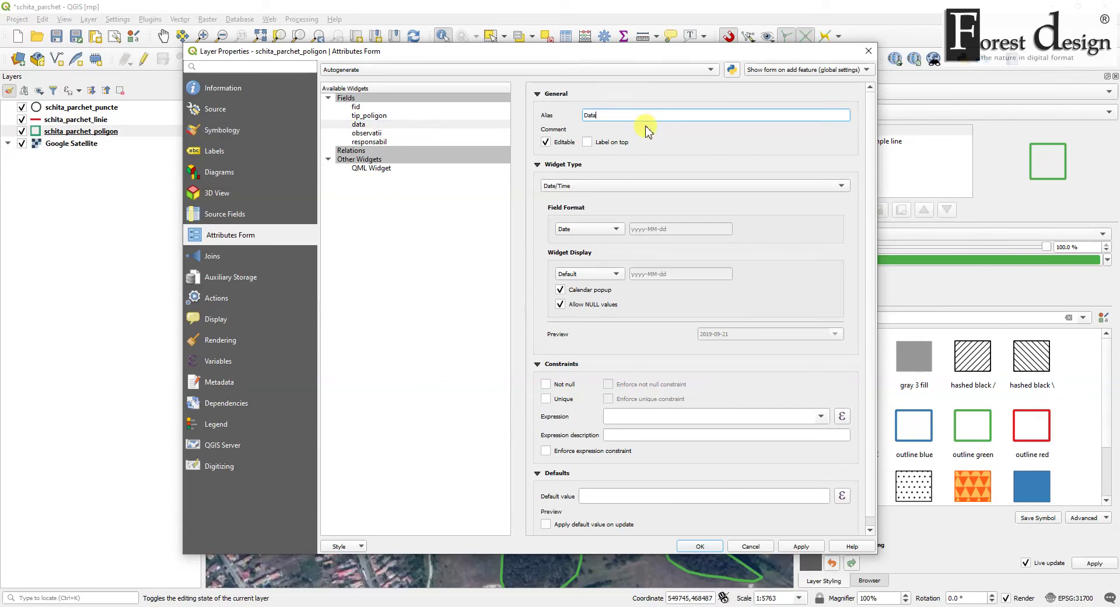
click(367, 134)
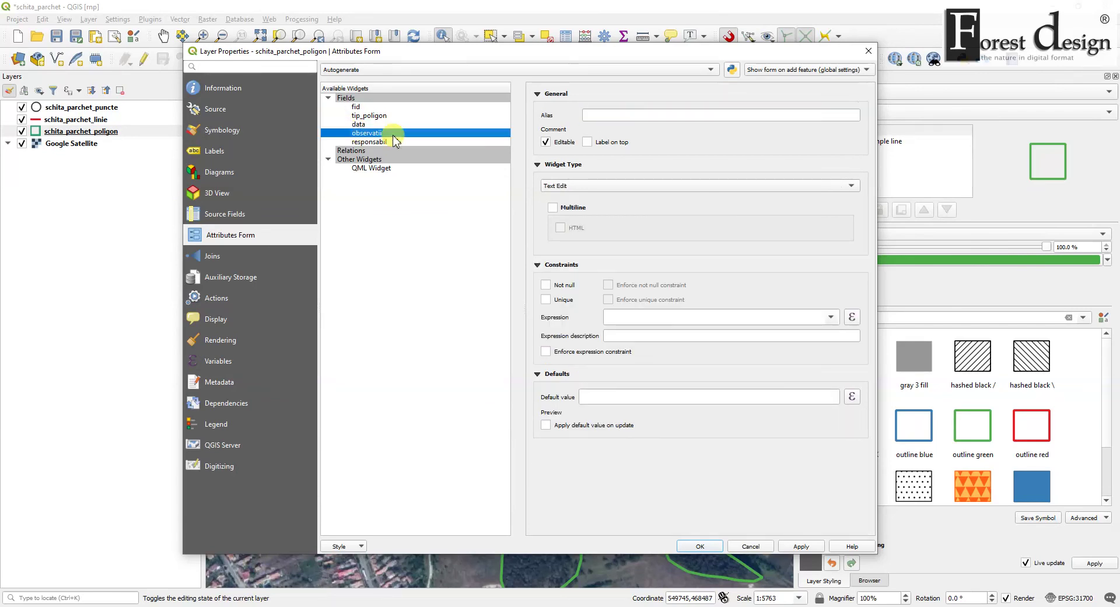
click(608, 117)
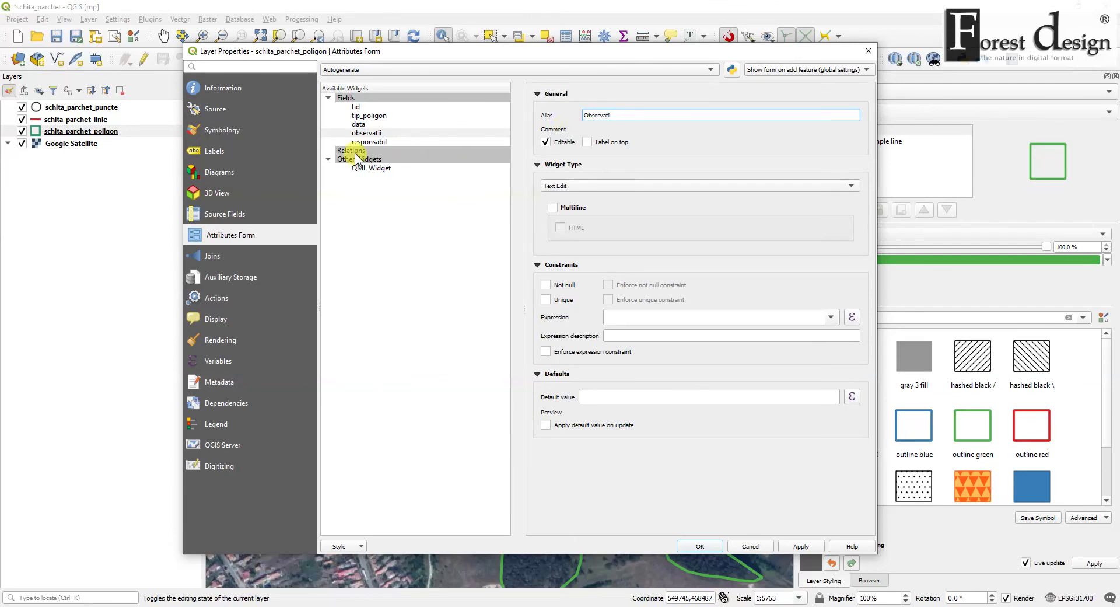
- Give the responsabil field the alias "Responsabil" and the Value Map widget
click(370, 142)
click(628, 115)
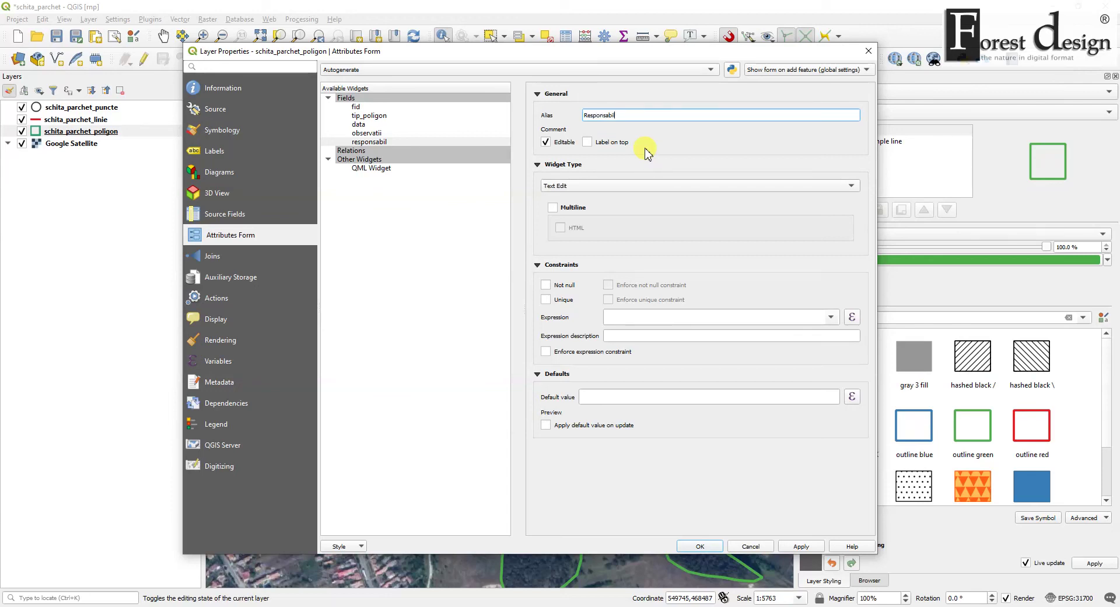
click(635, 190)
click(632, 217)
- Add utilizator1 as the first value map entry of responsabil, copying the value into its description
click(587, 252)
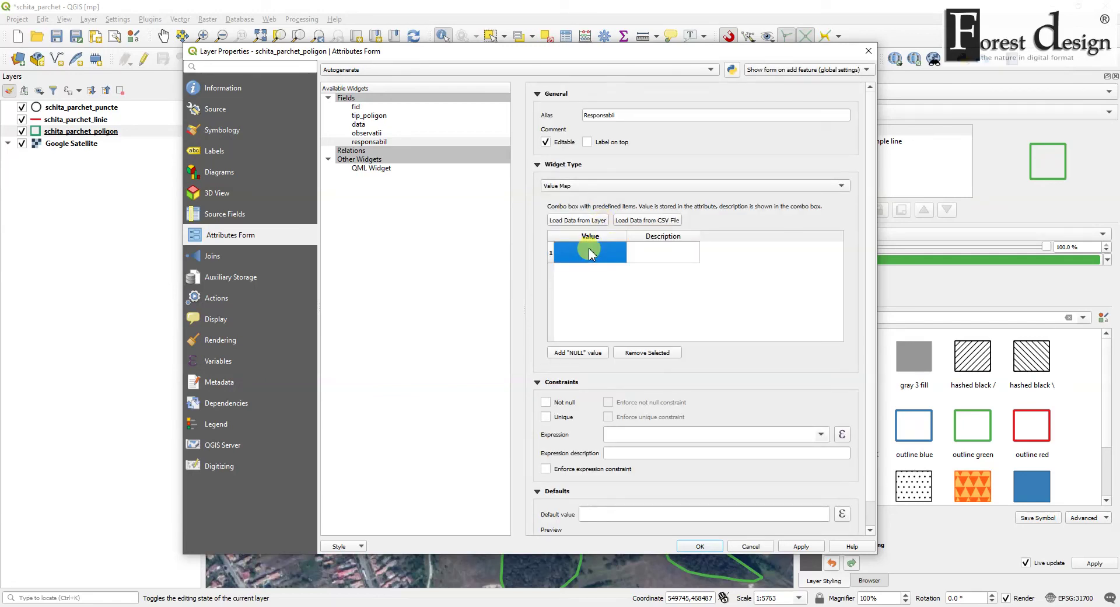
text(U)
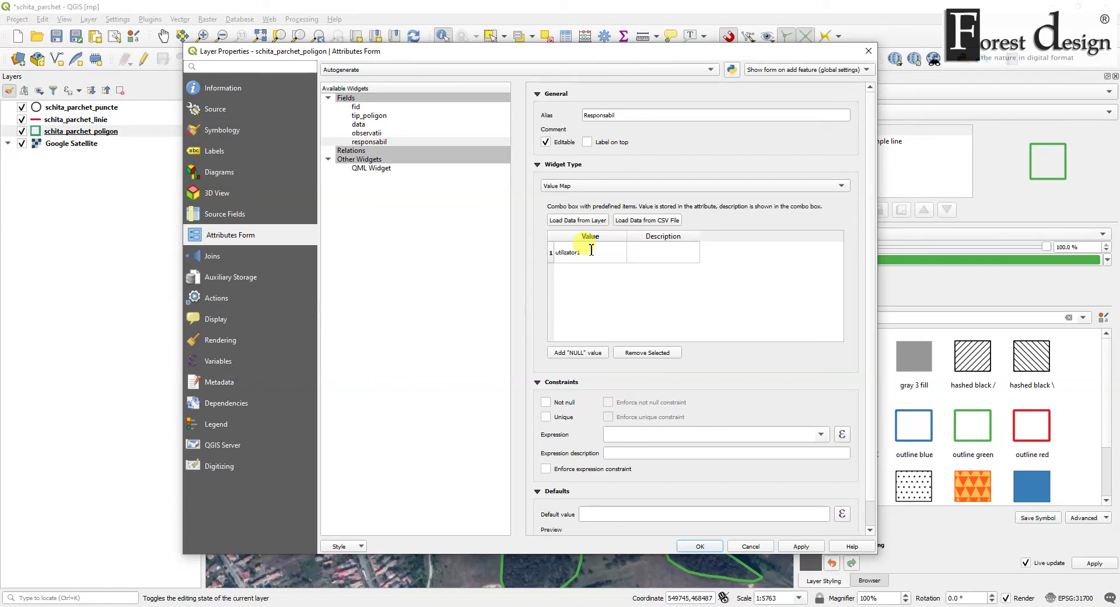
double_click(598, 257)
right_click(564, 253)
click(568, 299)
click(682, 252)
click(681, 250)
key(ctrl+v)
- Add utilizator2 and utilizator3 as the second and third value map entries of responsabil, each with the same text as its description
double_click(601, 270)
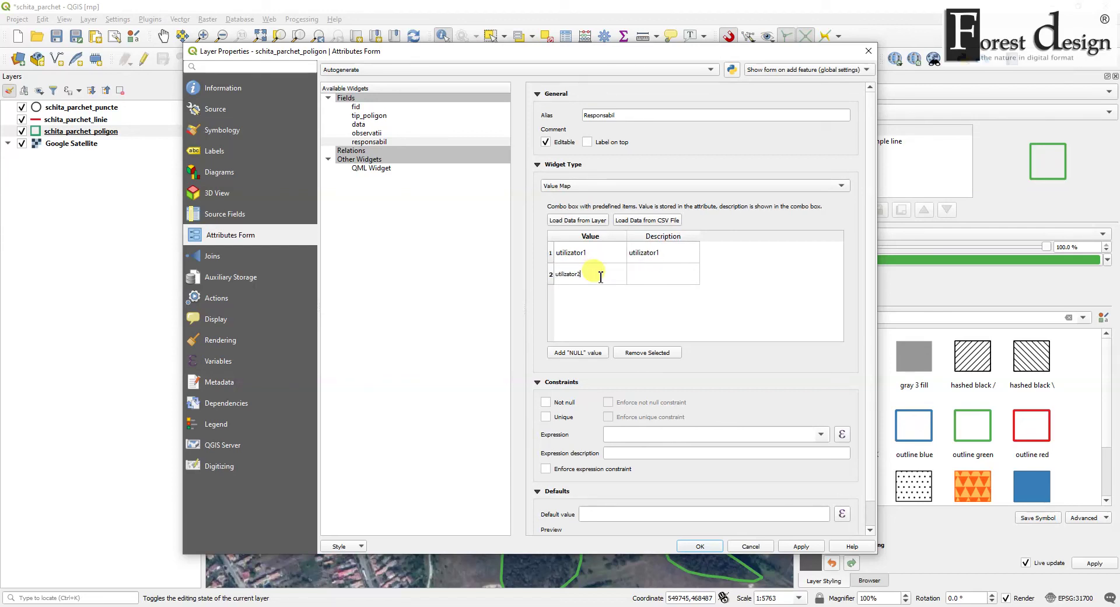
double_click(672, 274)
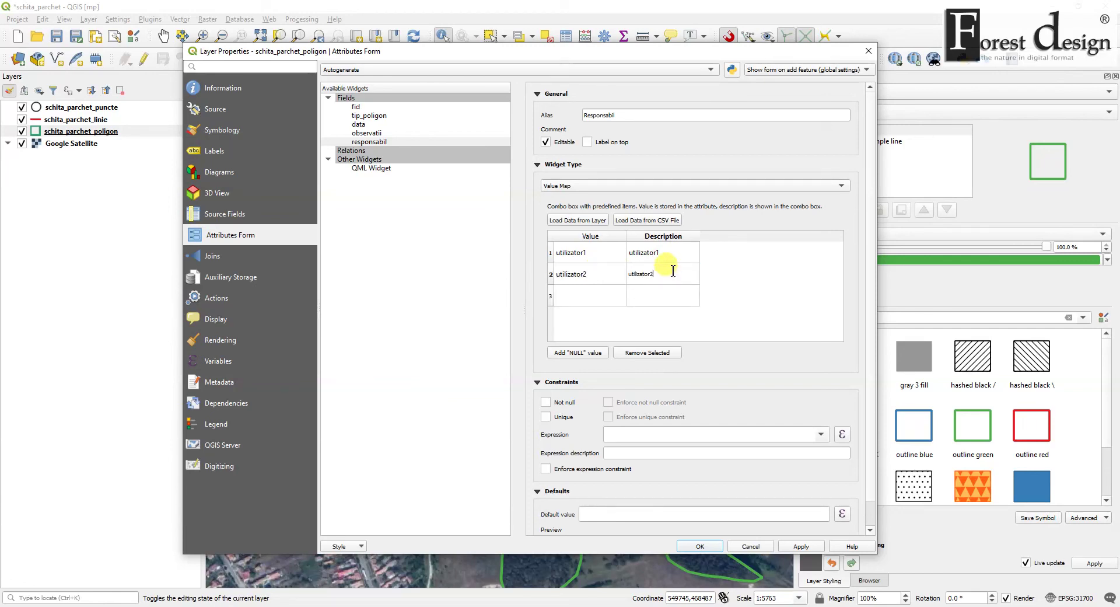
double_click(577, 297)
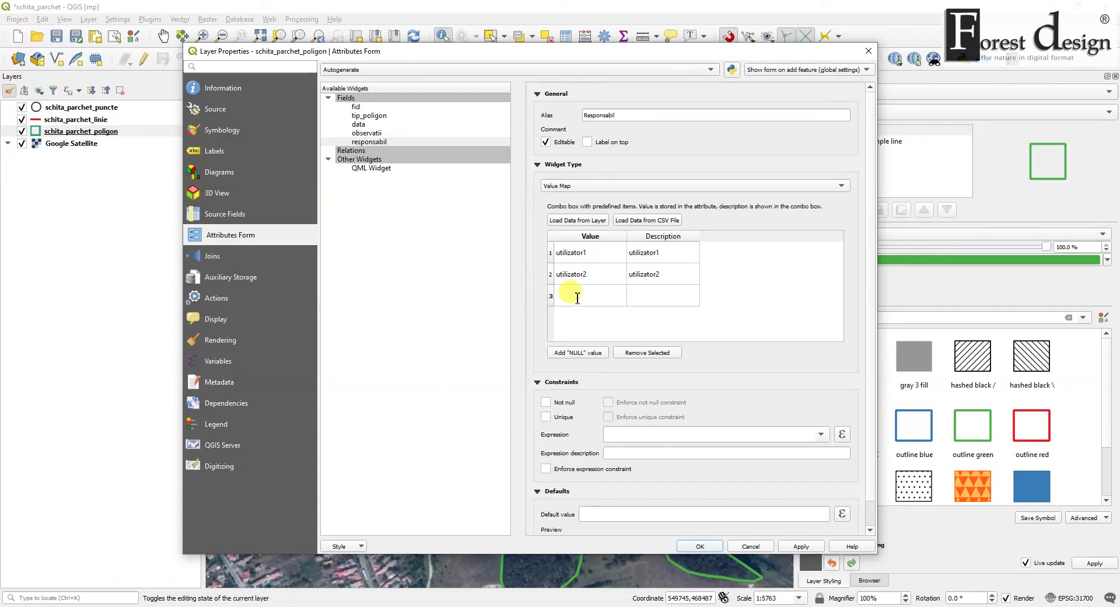
key(ctrl+v)
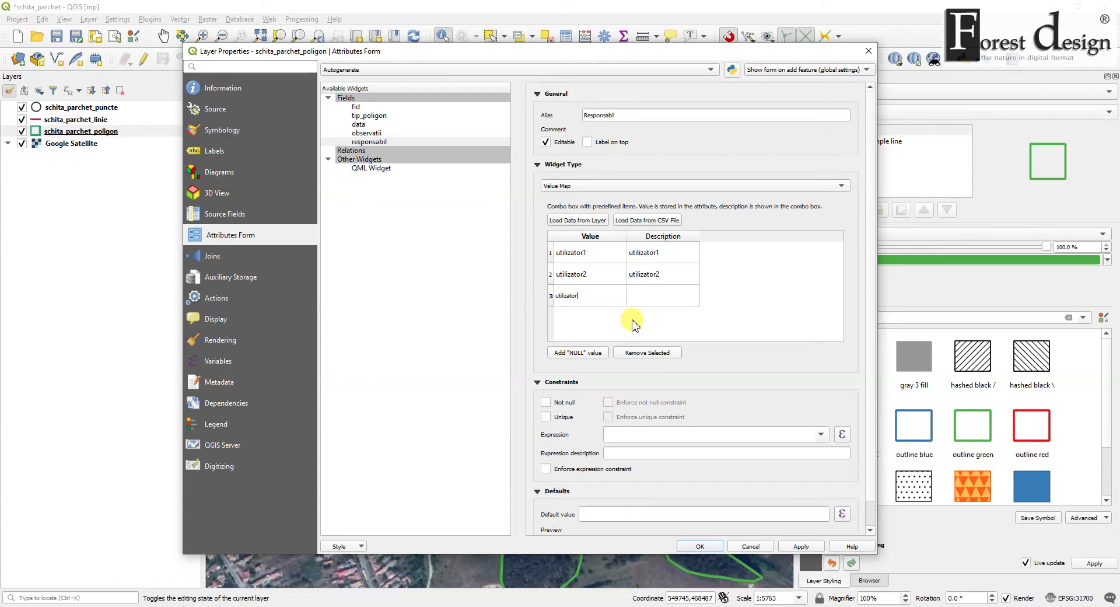
text(3)
double_click(651, 294)
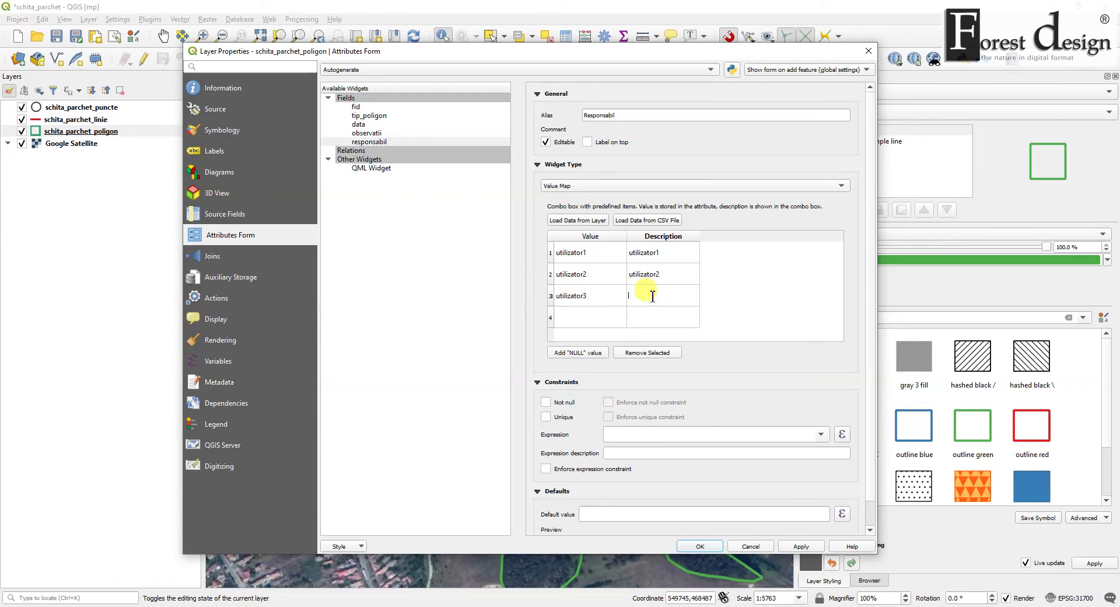
key(ctrl+v)
text(3)
click(606, 324)
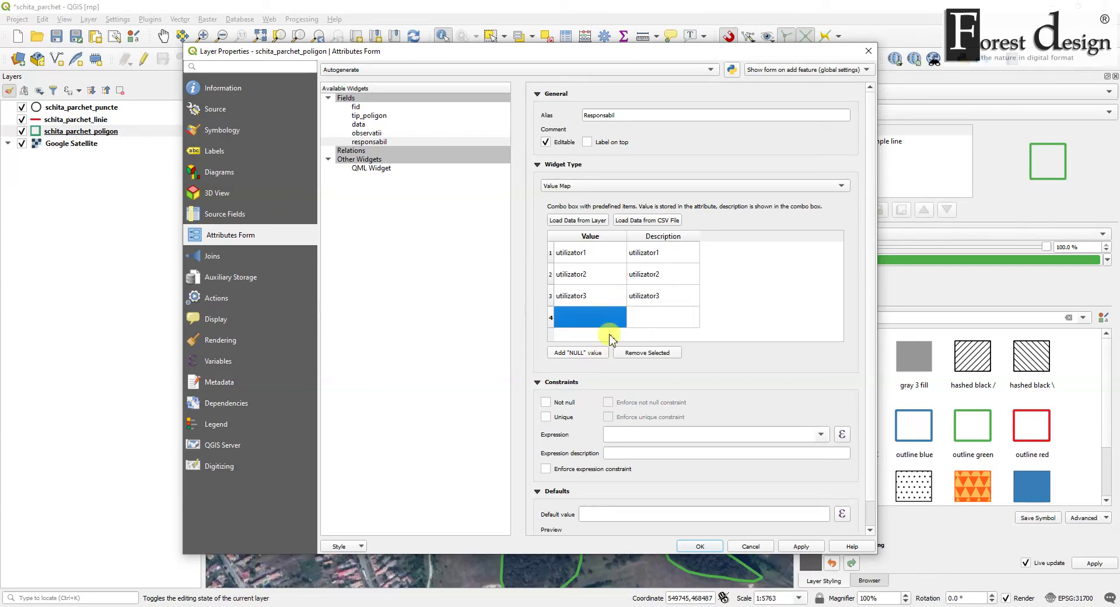
- Make the responsabil field not null, then apply and close the polygon layer's properties
click(548, 404)
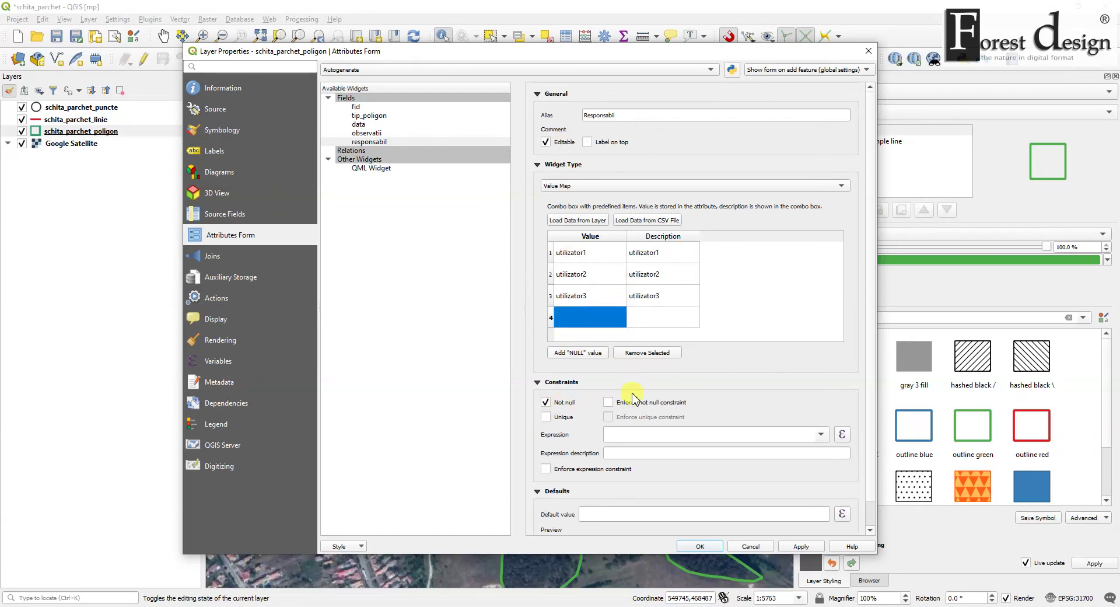
click(801, 547)
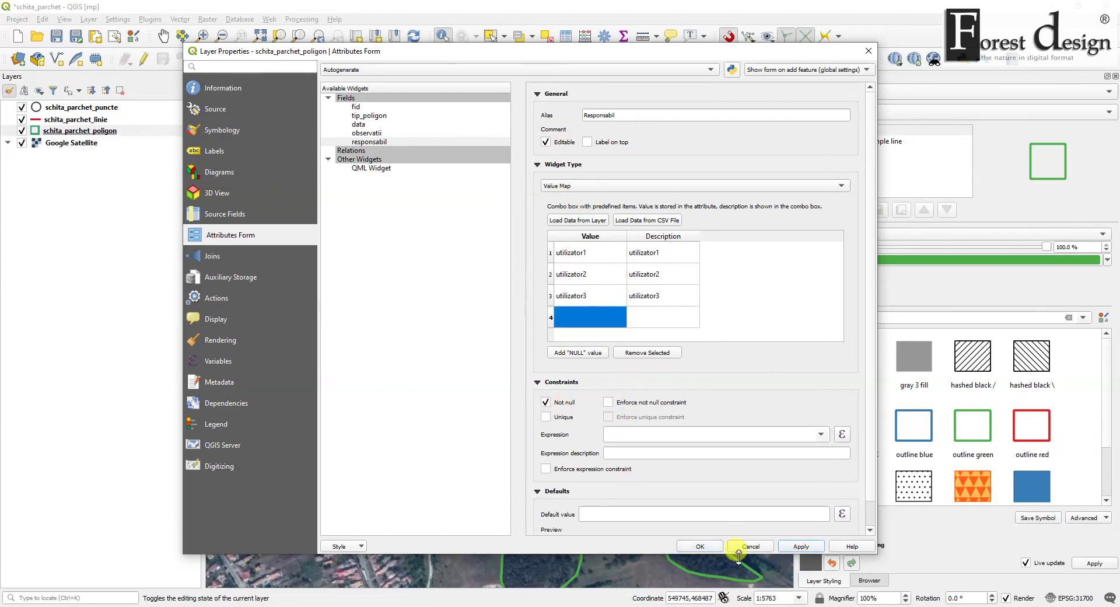
click(695, 546)
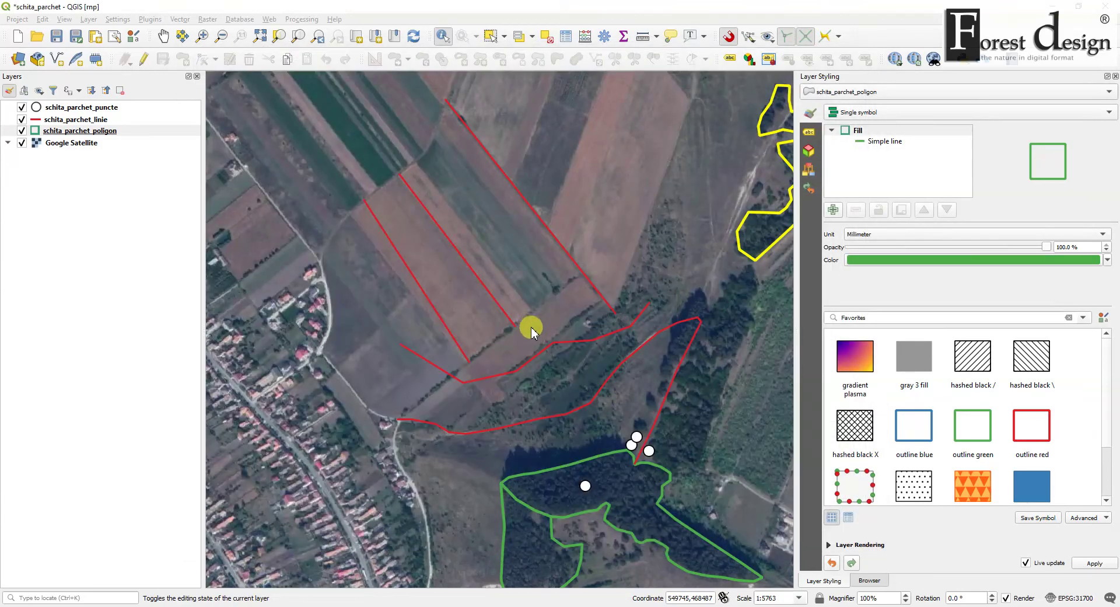
- Turn on editing for the schita_parchet_poligon layer
drag(528, 377, 474, 320)
drag(543, 345, 575, 382)
drag(560, 431, 611, 336)
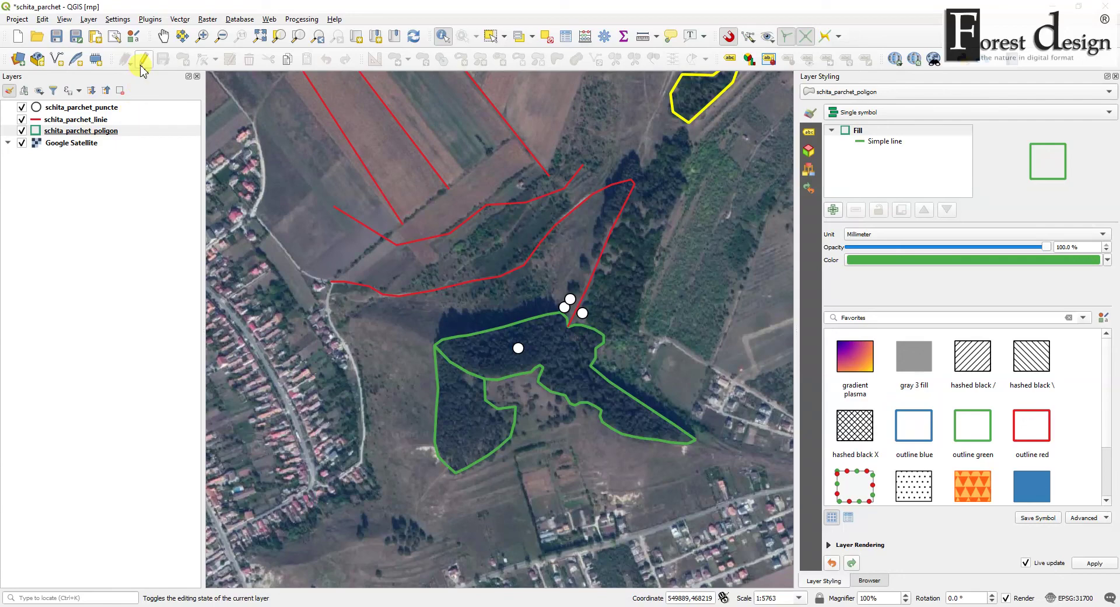
click(82, 131)
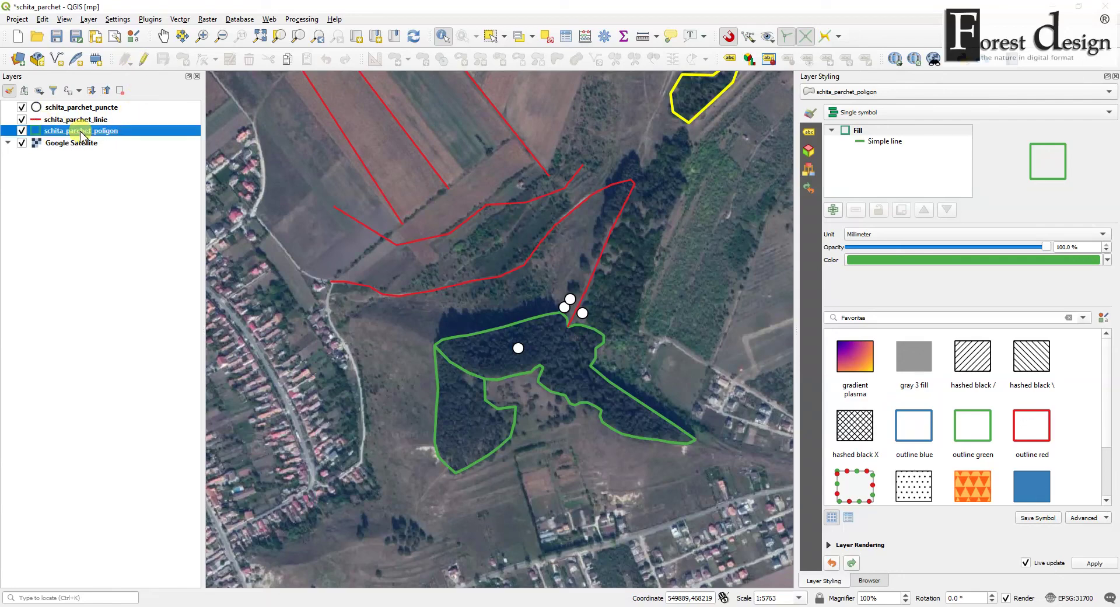
click(145, 60)
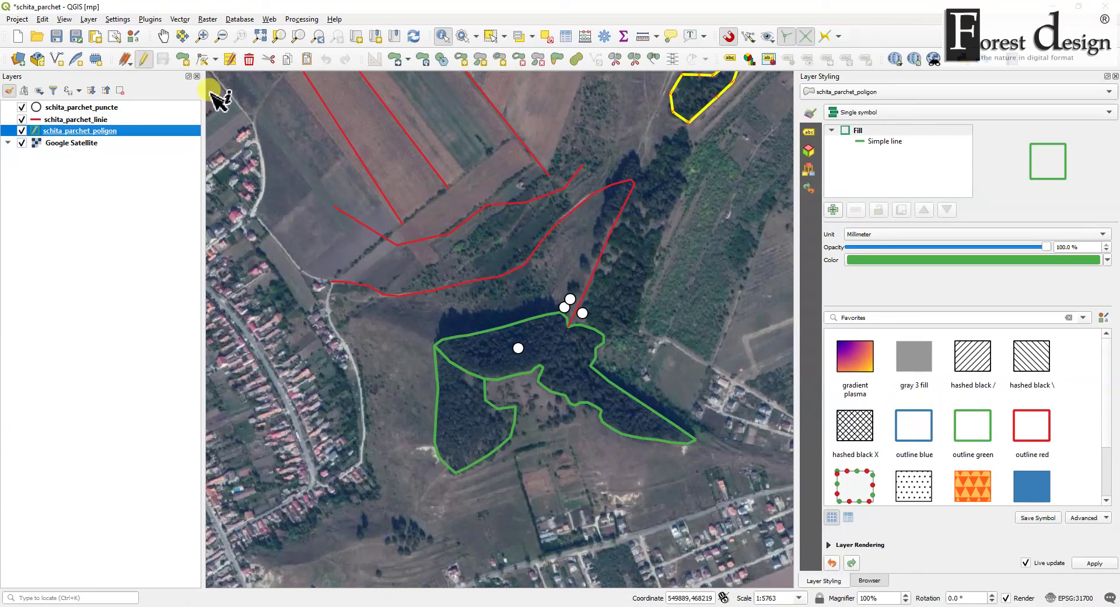
- Try to draw a small new polygon inside the narrow southeastern part of the existing green forest polygon
click(182, 60)
drag(639, 266, 602, 261)
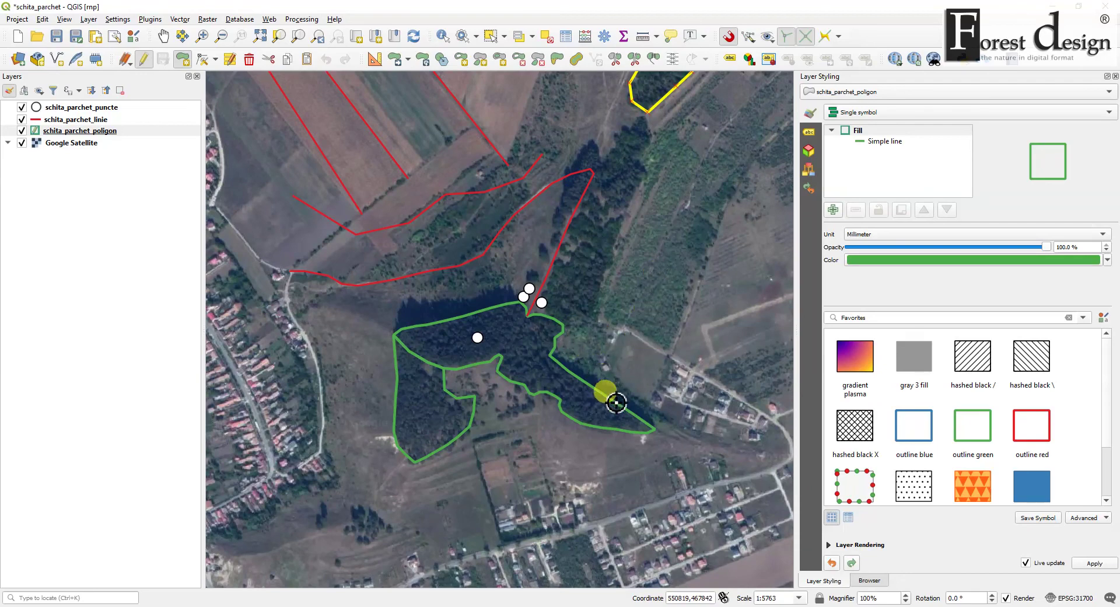
scroll(592, 422, up, 1)
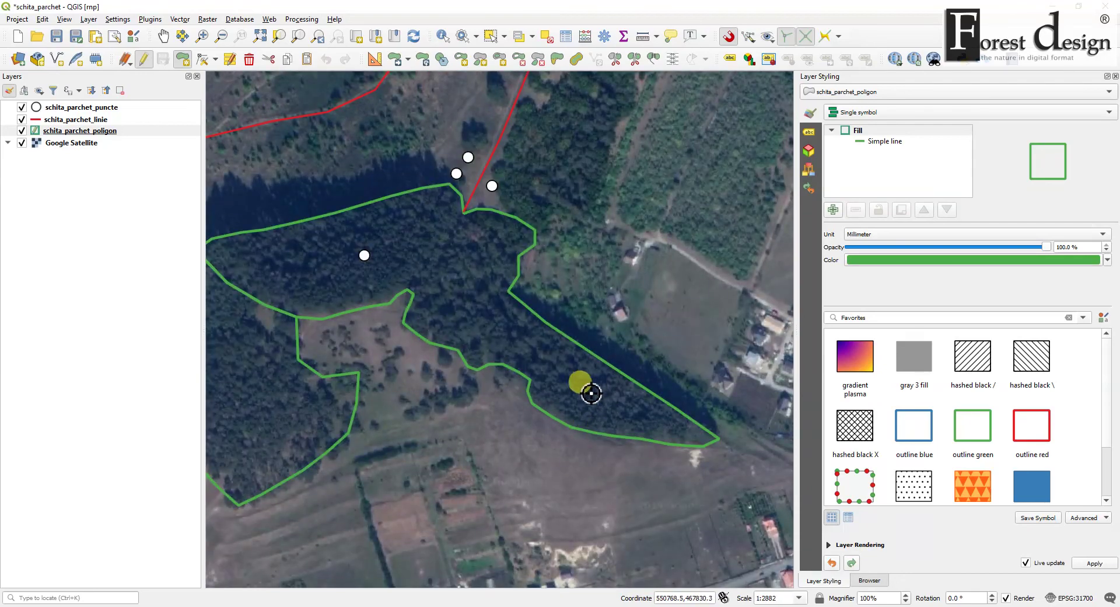
click(591, 408)
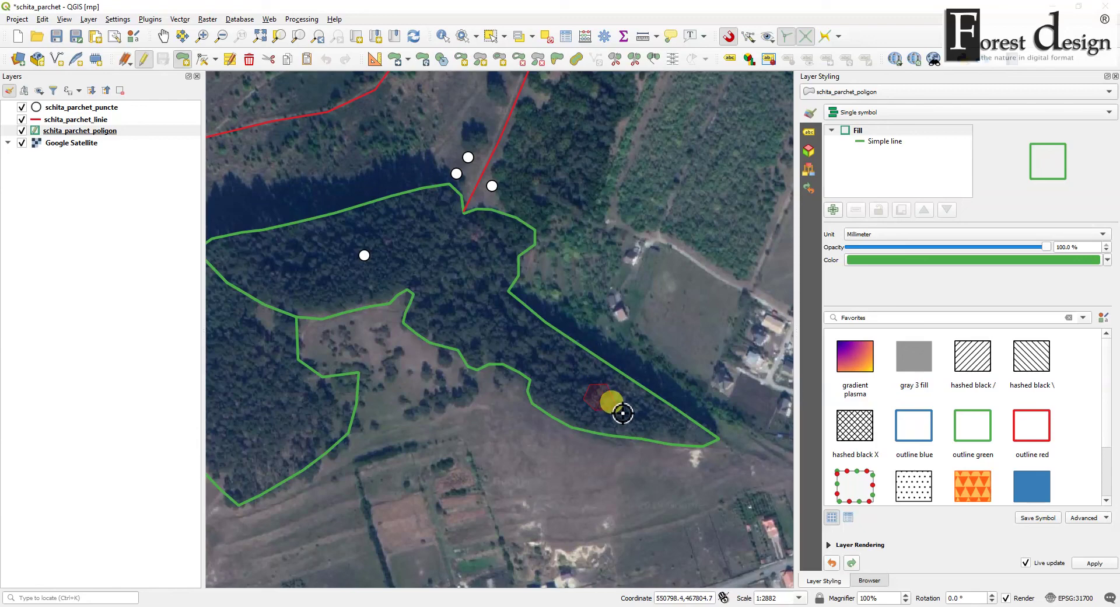
right_click(623, 413)
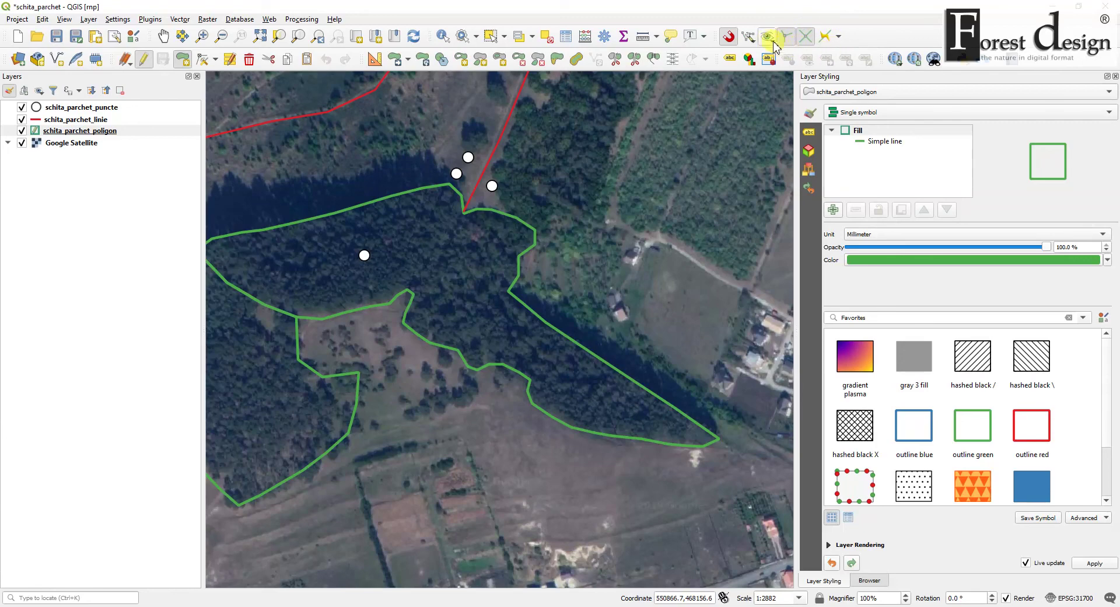
- Check the project snapping settings of the three schita_parchet layers, including snap type, tolerance and avoid intersection
click(751, 41)
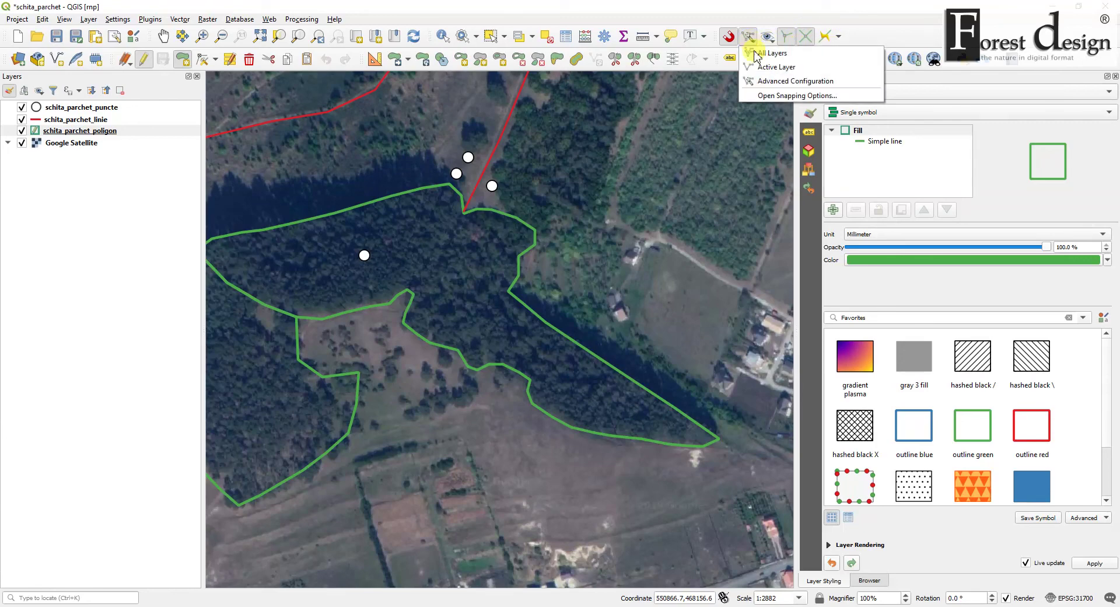
click(765, 95)
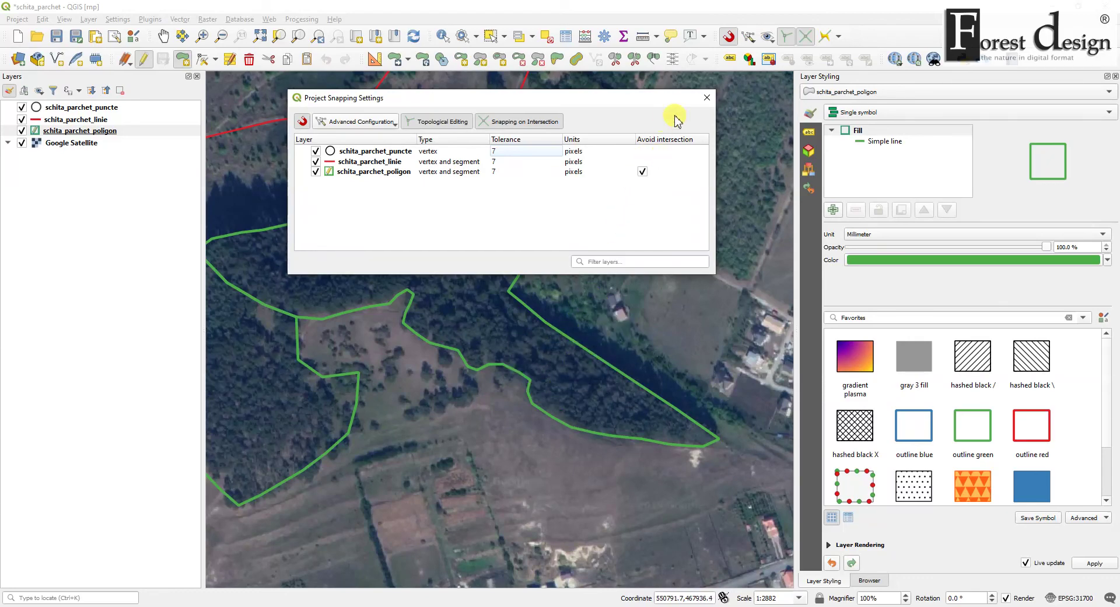
click(707, 97)
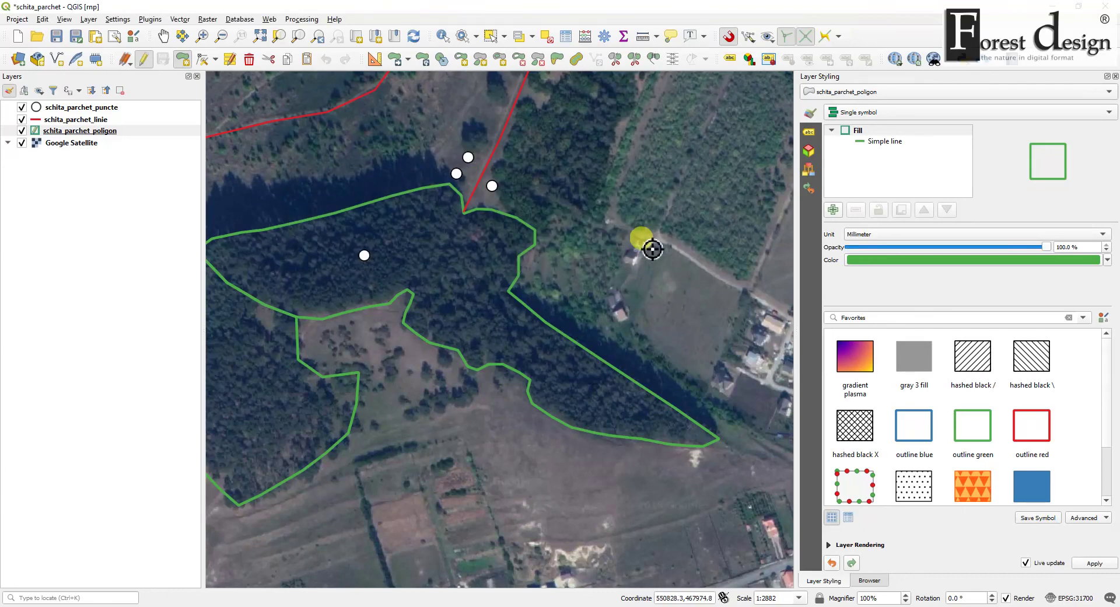